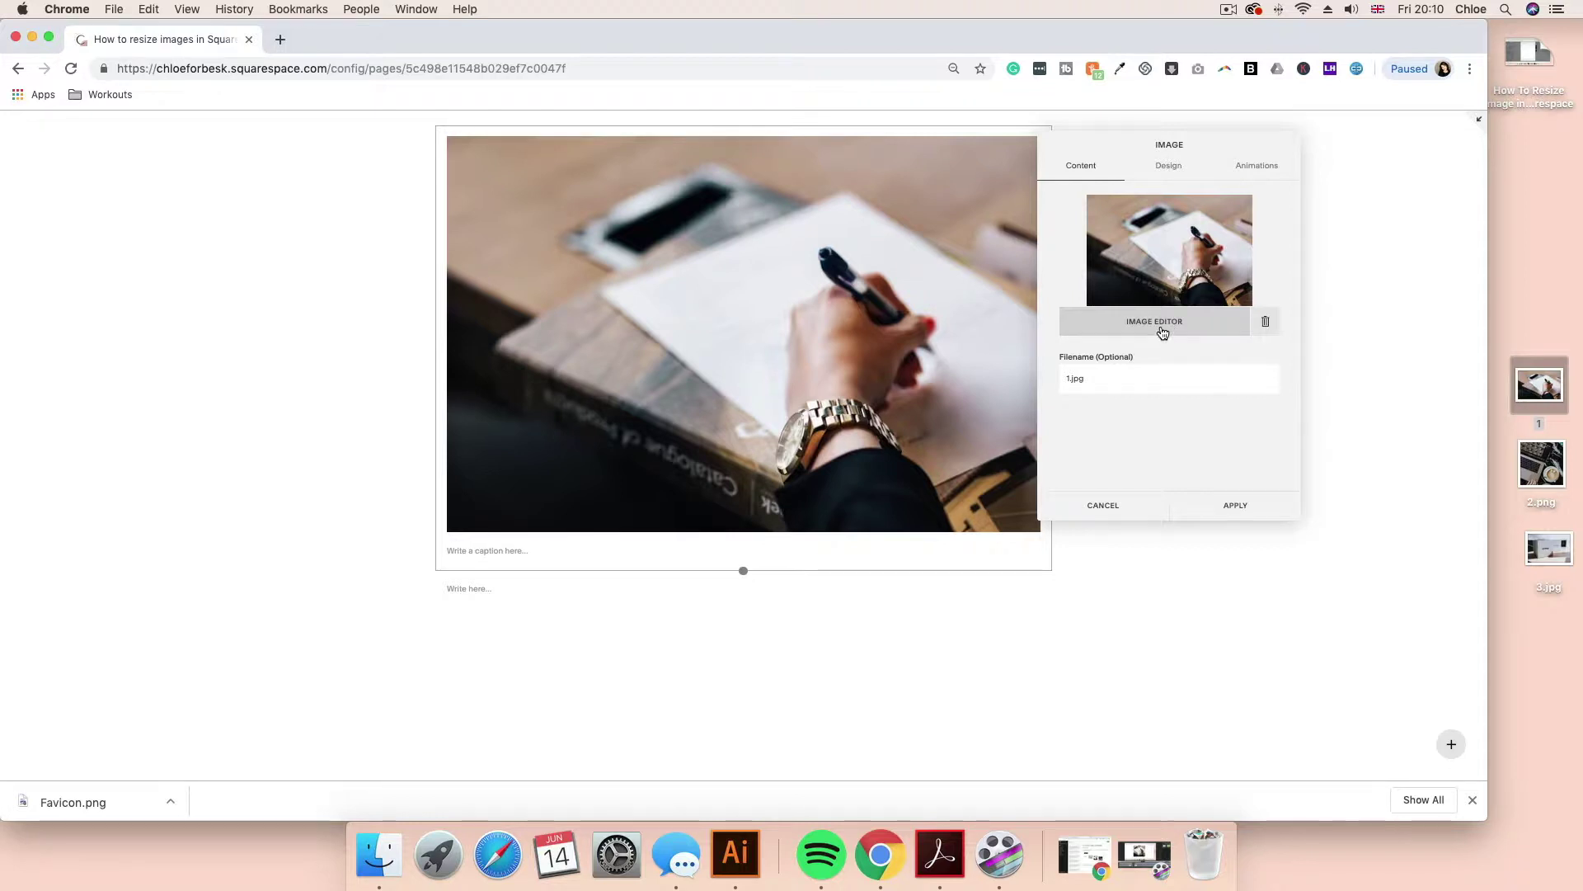
Crop the image to a 1:1 square in the image editor, reposition the crop area, and save and apply the change
{"action": "left_click", "coordinate": [1162, 331]}
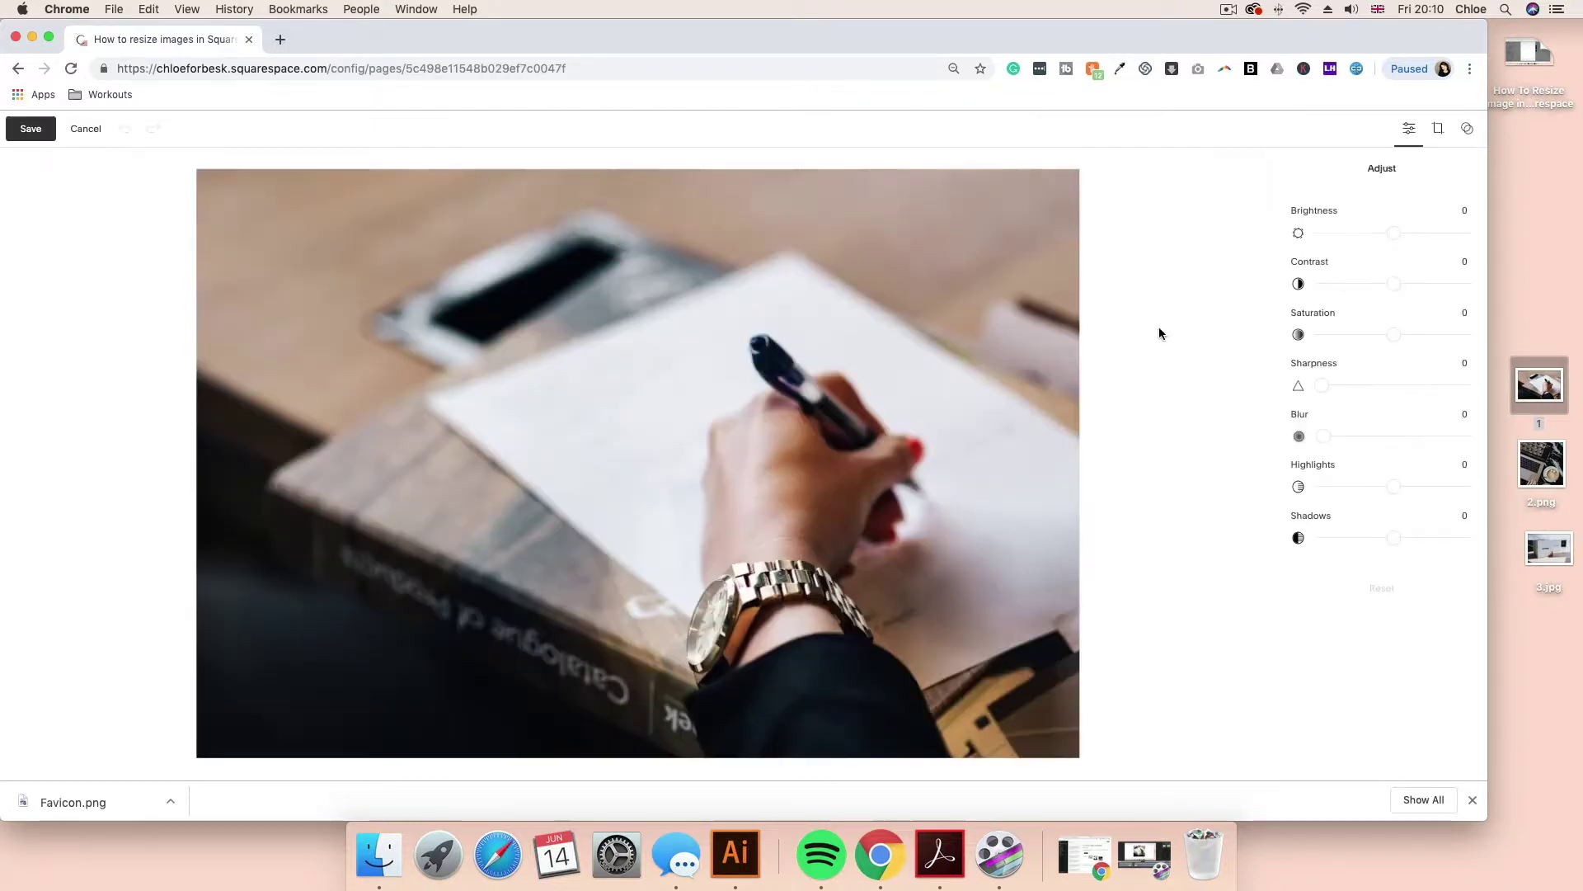
{"action": "left_click", "coordinate": [1439, 131]}
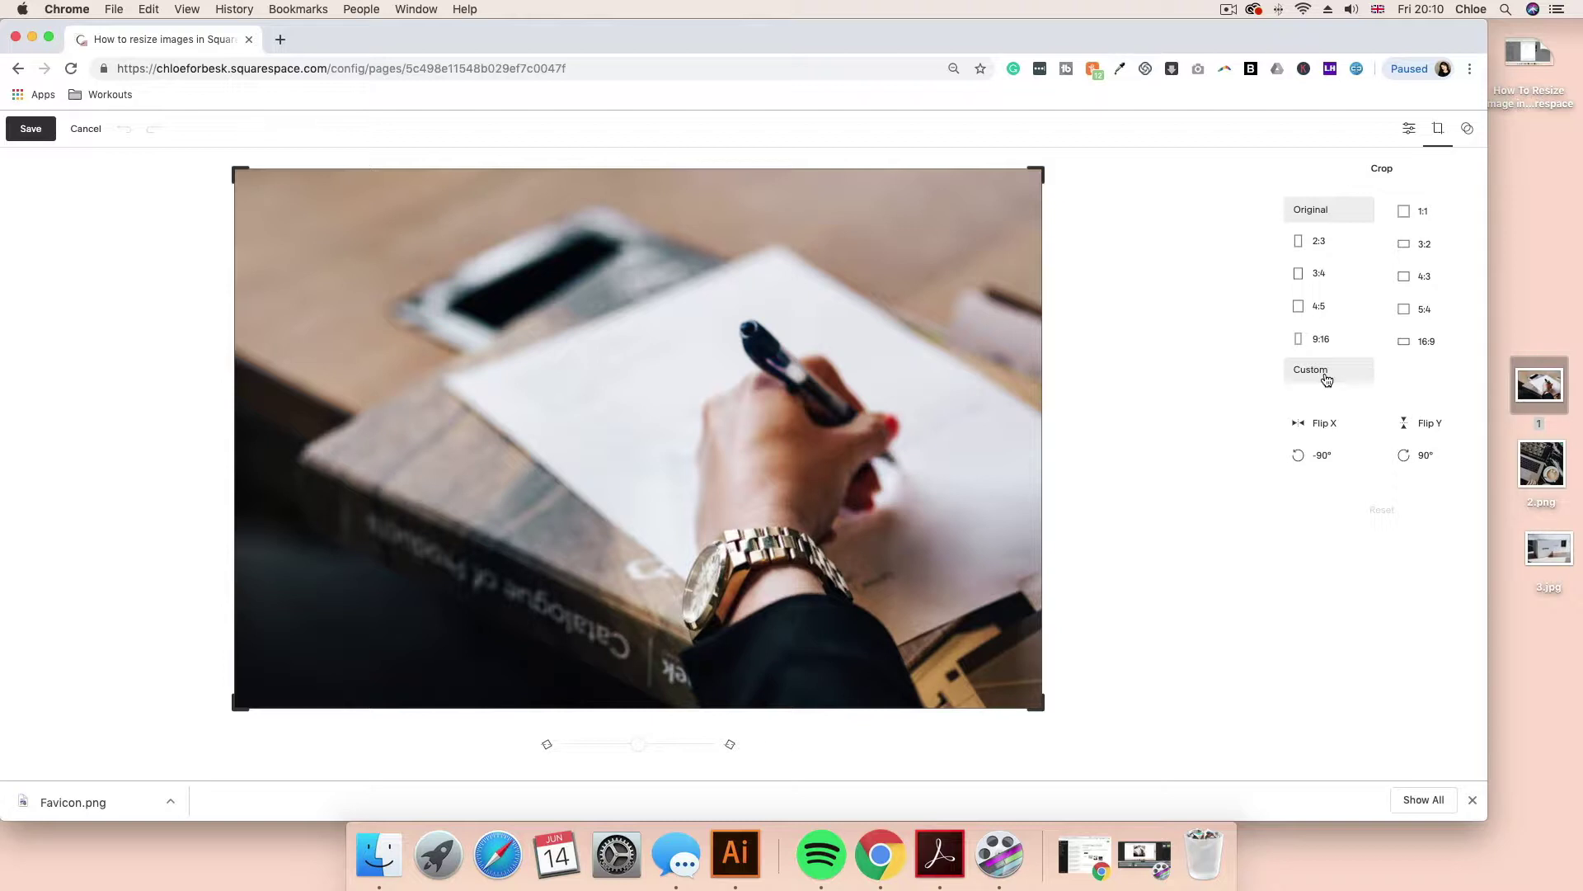
{"action": "left_click", "coordinate": [1406, 213]}
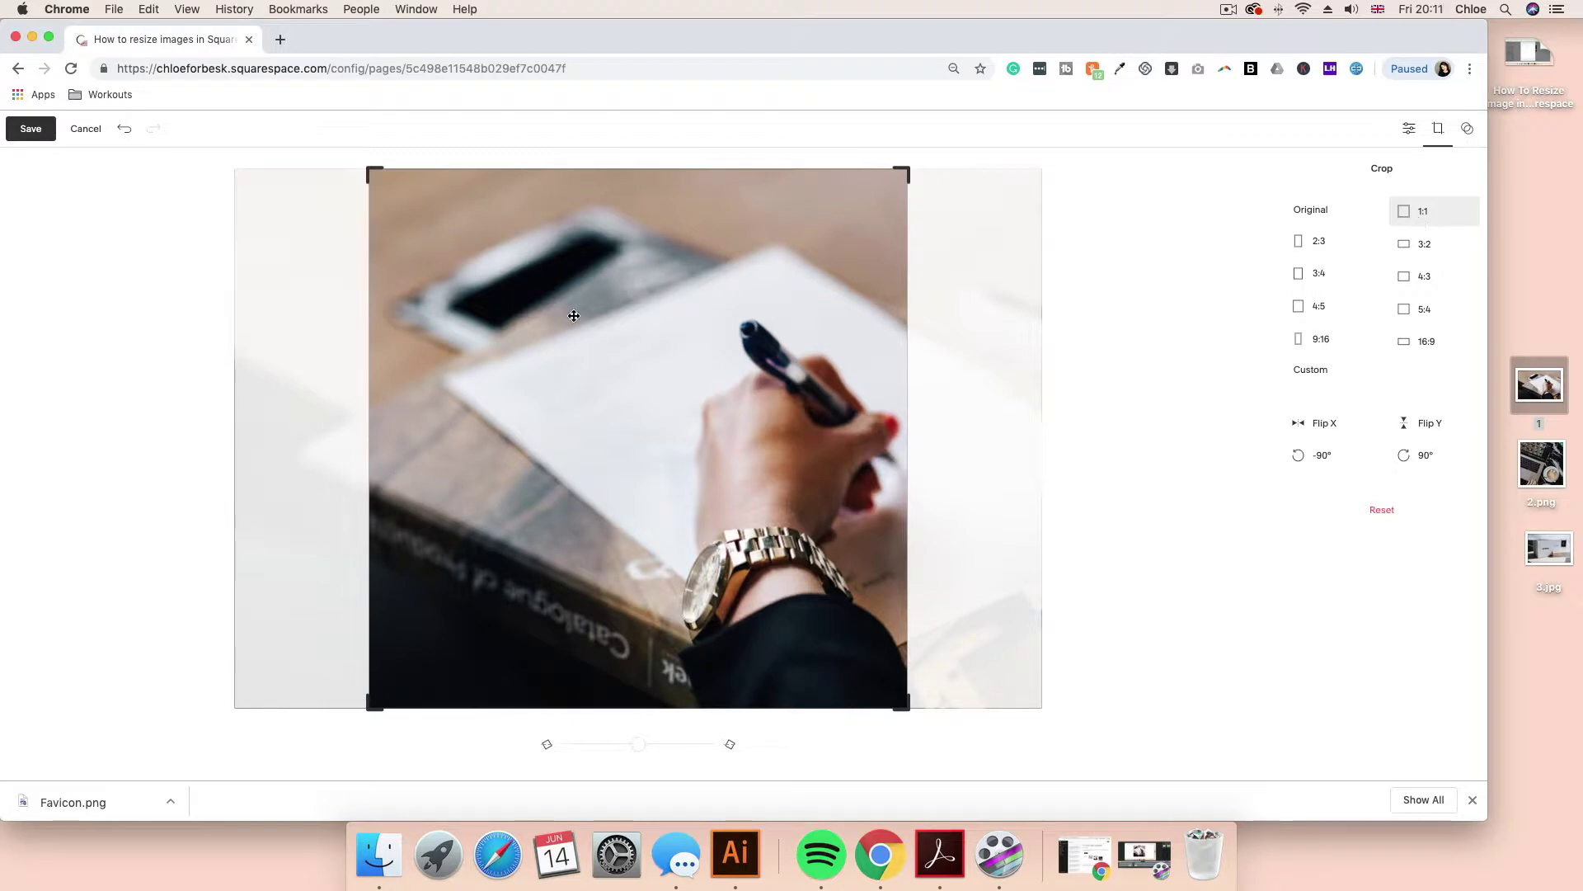
{"action": "left_click_drag", "start_coordinate": [566, 316], "coordinate": [683, 323]}
{"action": "left_click", "coordinate": [18, 133]}
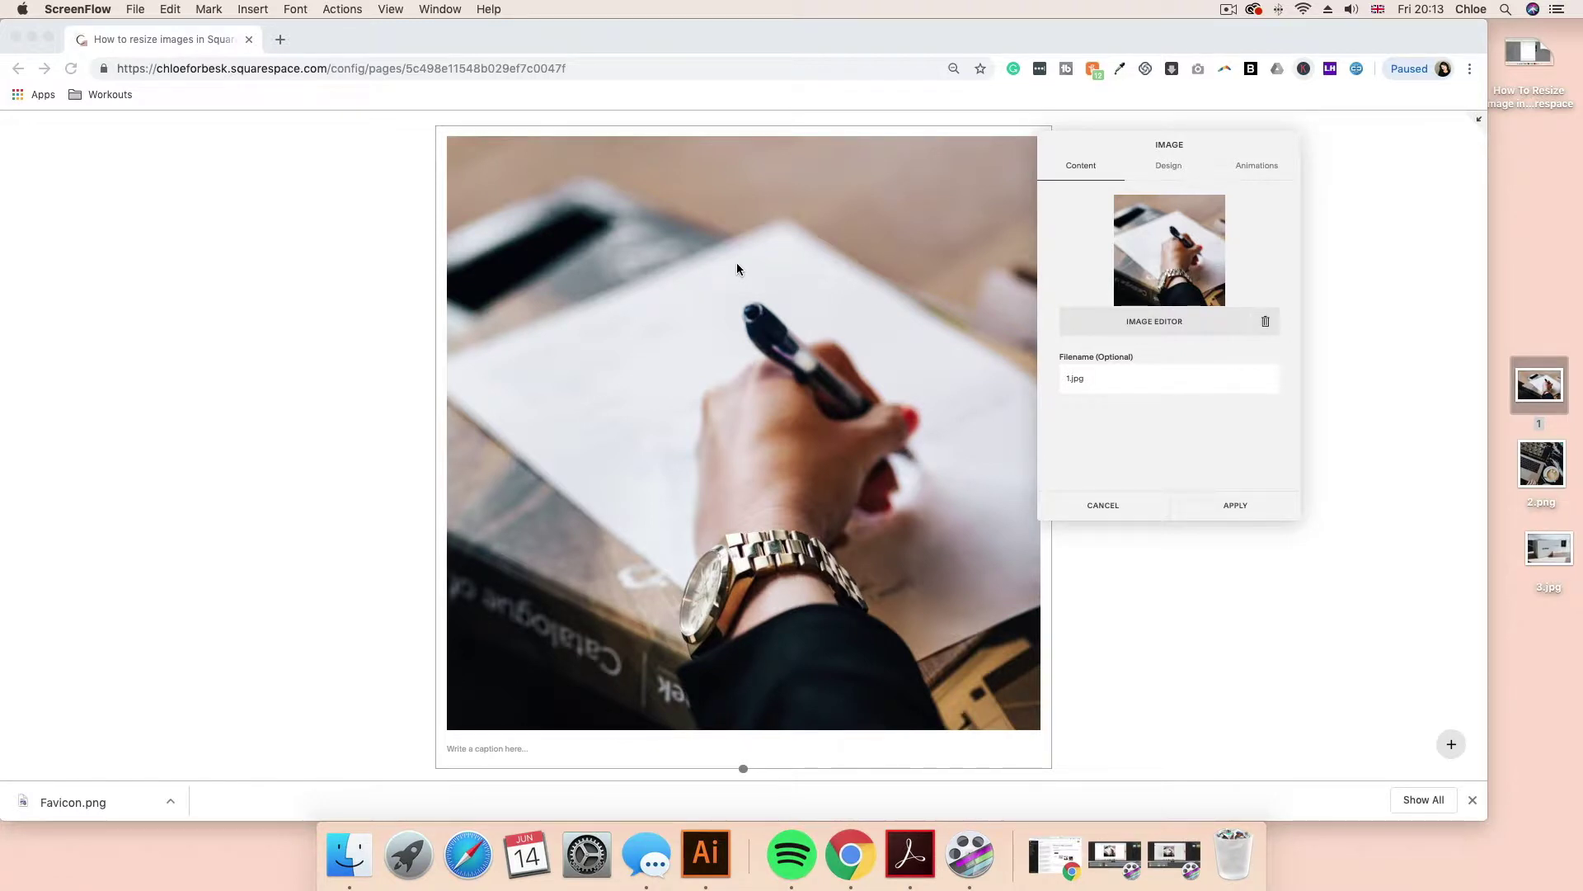
{"action": "left_click", "coordinate": [1237, 508]}
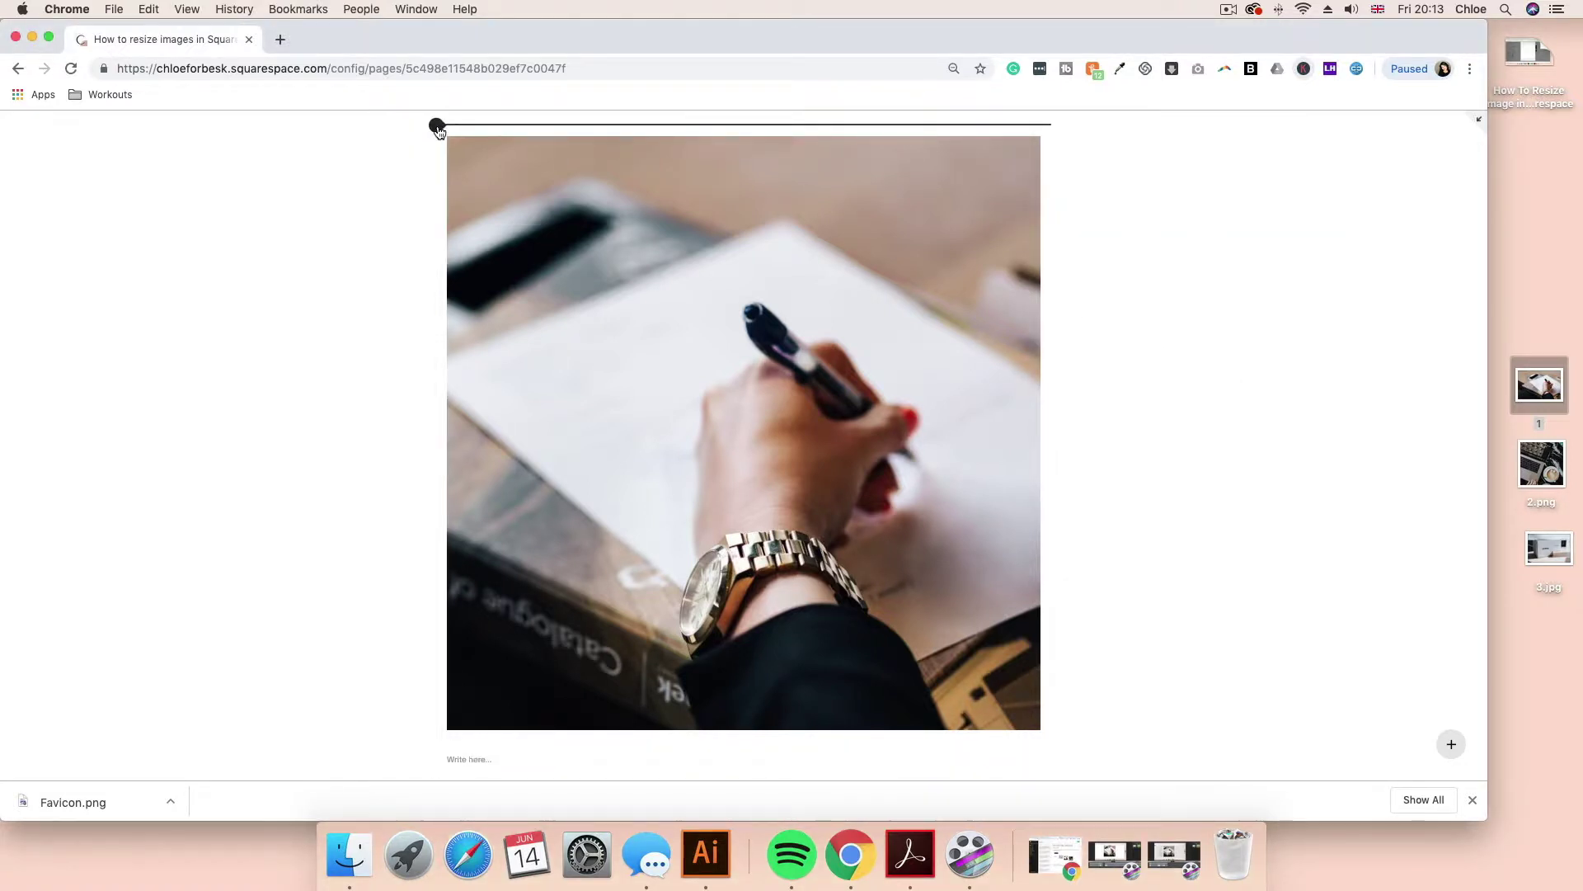
Add a spacer above the image and move it beside the image, so the image fills the left half
{"action": "left_click", "coordinate": [438, 130]}
{"action": "left_click", "coordinate": [473, 231]}
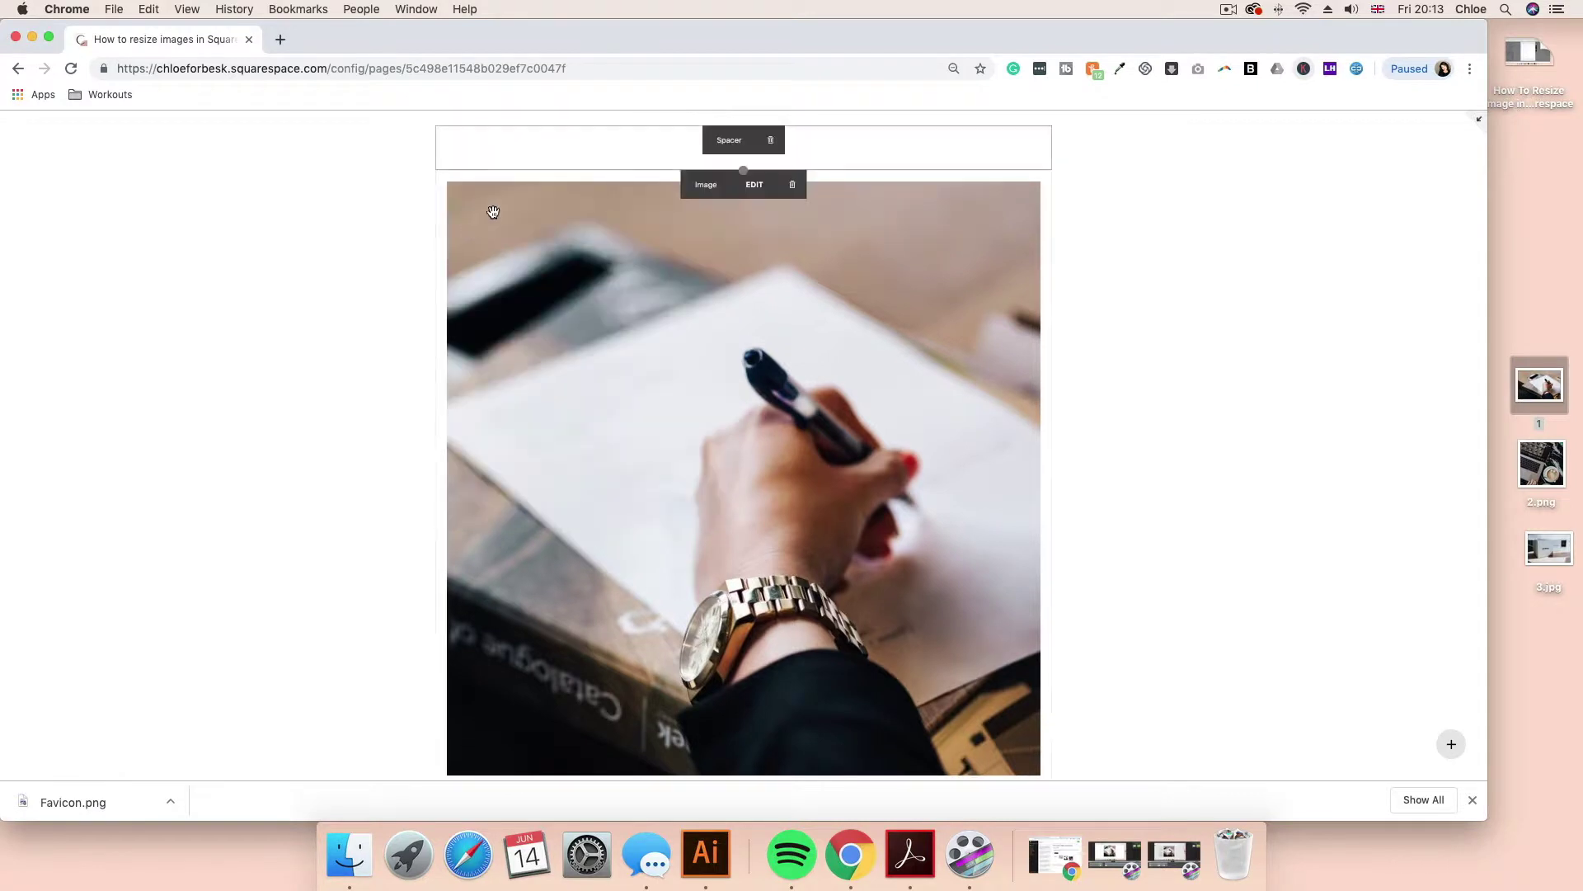
{"action": "left_click_drag", "start_coordinate": [534, 145], "coordinate": [548, 300]}
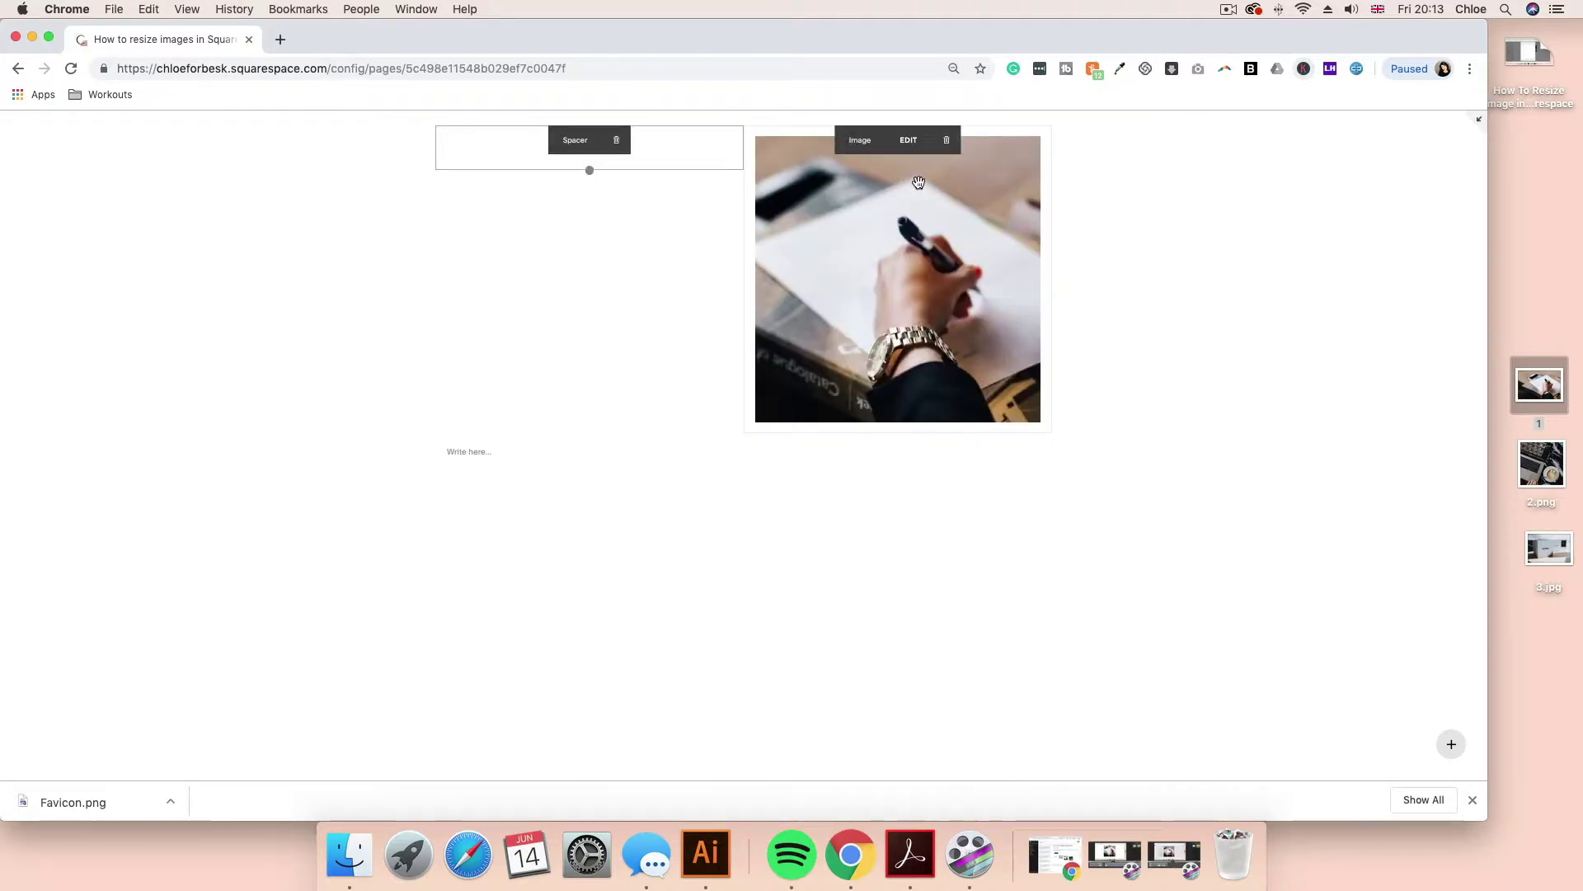
{"action": "left_click_drag", "start_coordinate": [449, 142], "coordinate": [983, 264]}
Add a second spacer below the existing one and move it to the left side of the image
{"action": "mouse_move", "coordinate": [746, 171]}
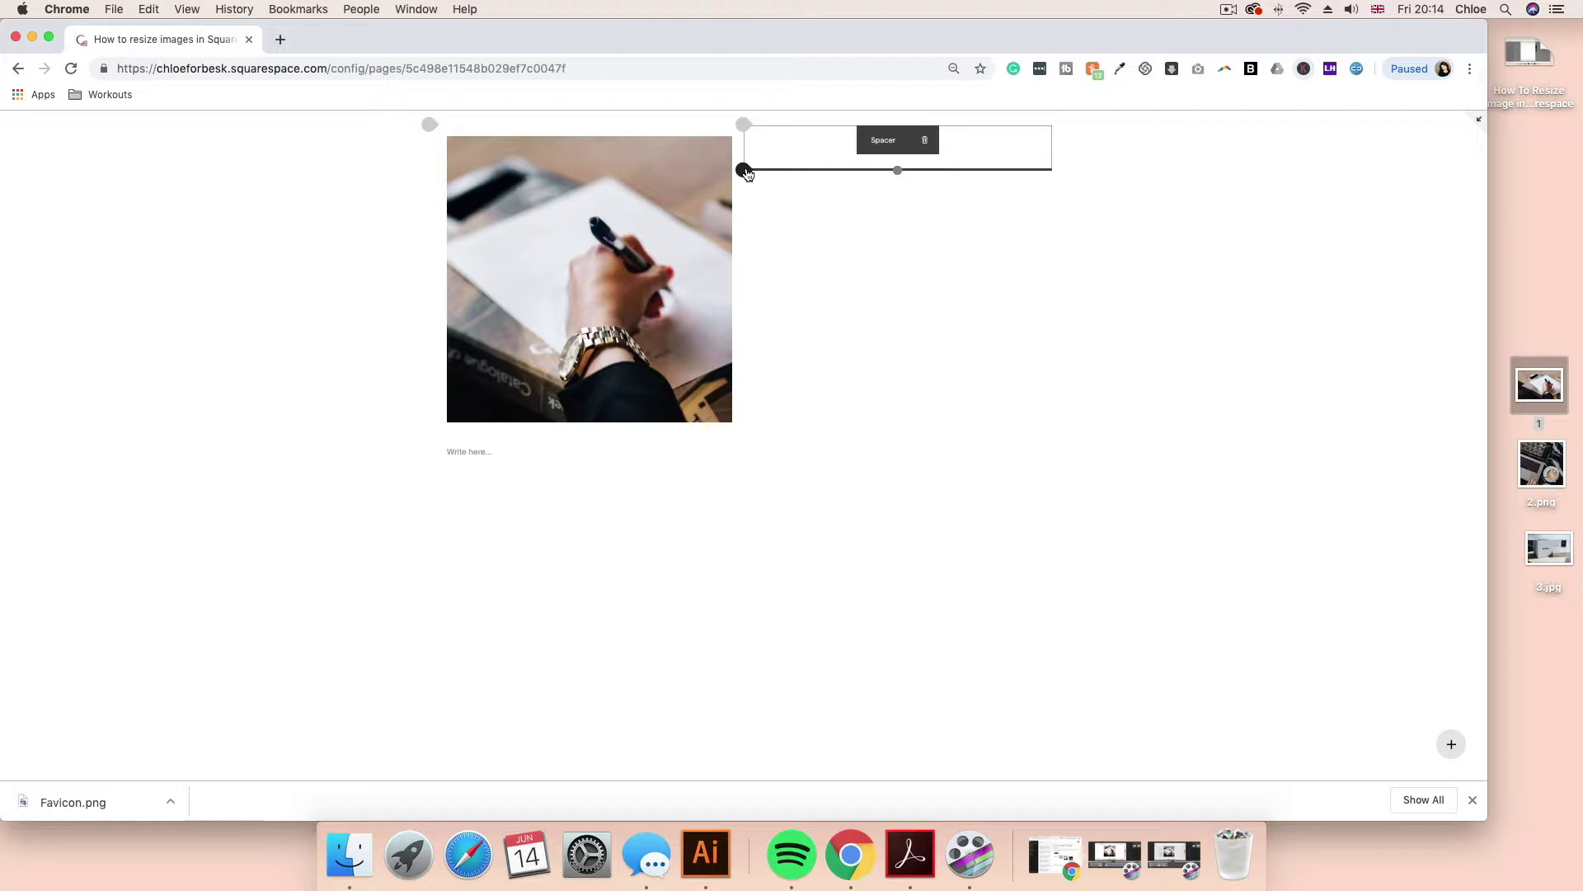
{"action": "left_click", "coordinate": [746, 170]}
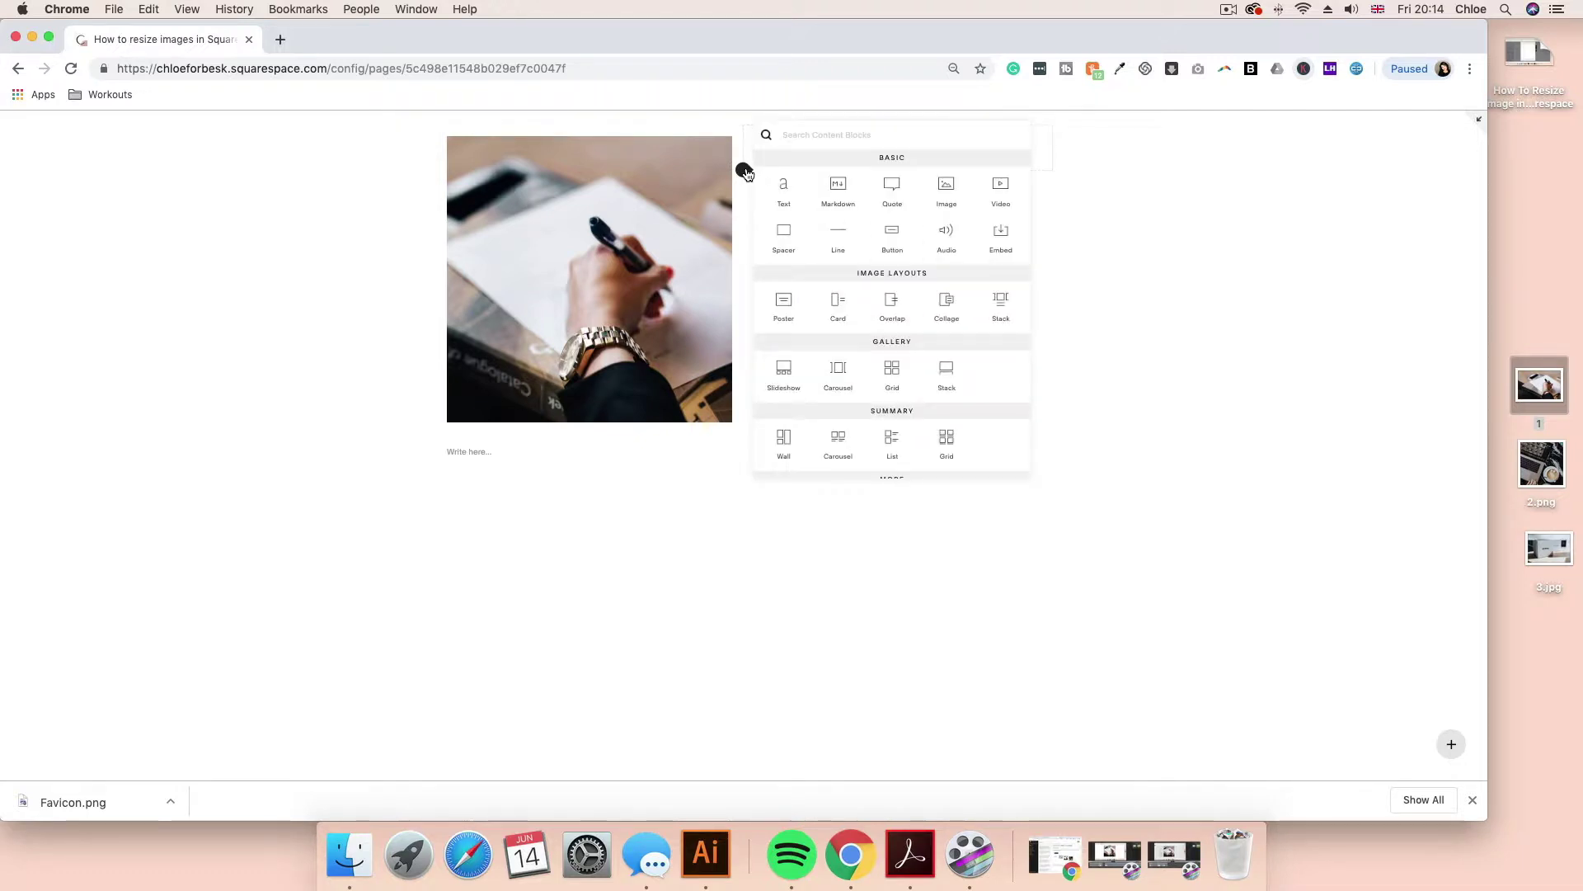
{"action": "left_click", "coordinate": [784, 234]}
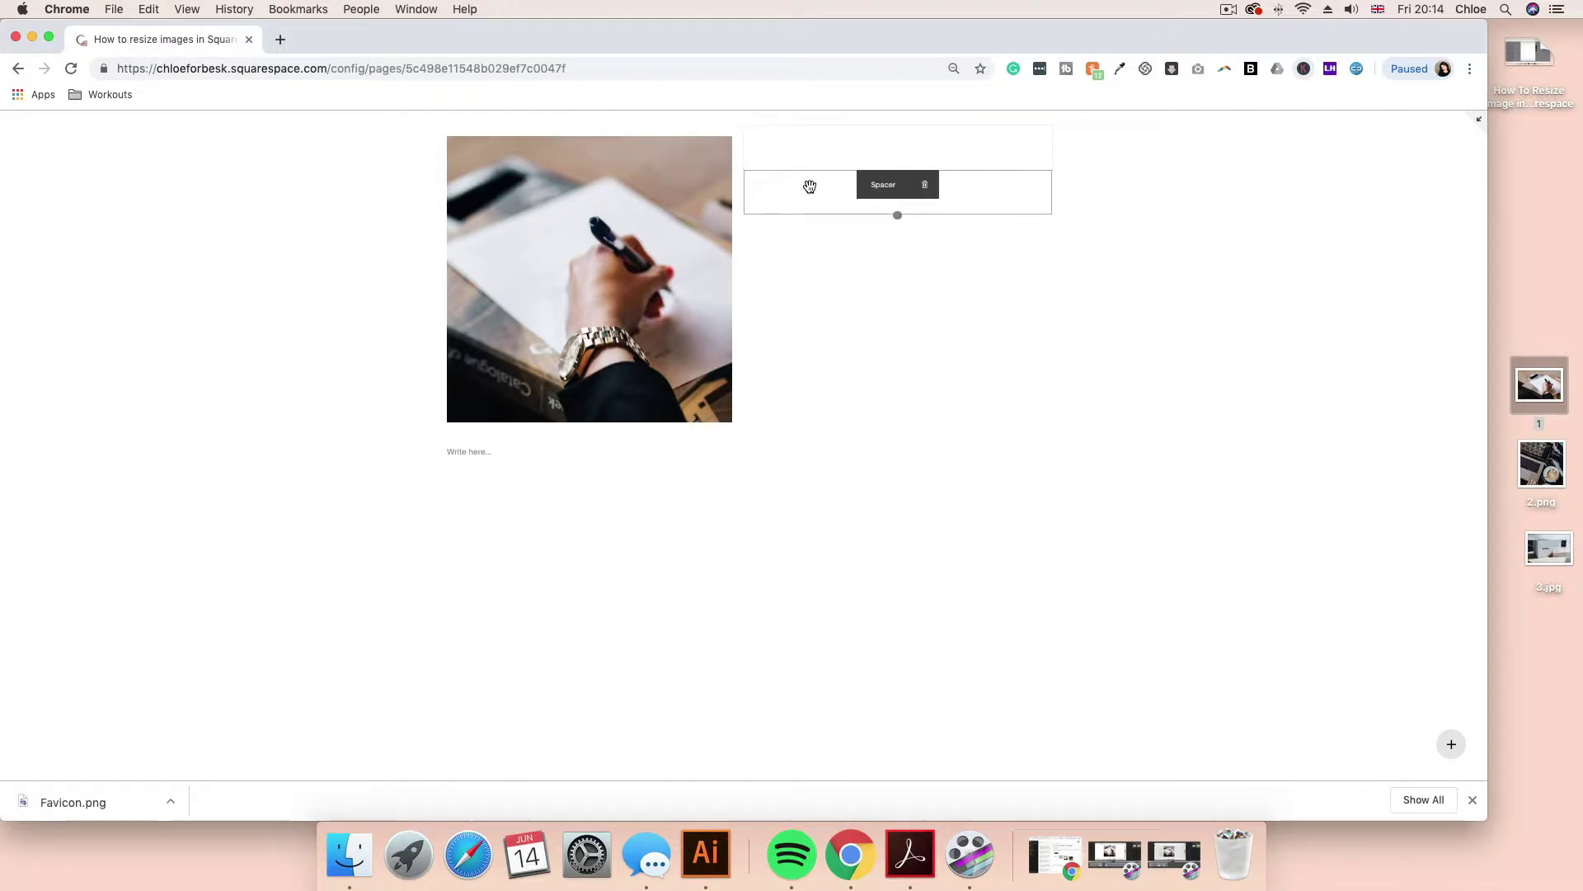
{"action": "left_click_drag", "start_coordinate": [809, 192], "coordinate": [561, 206]}
Narrow the spacers on both sides of the image to equal widths, centring it between them
{"action": "left_click_drag", "start_coordinate": [843, 142], "coordinate": [882, 142]}
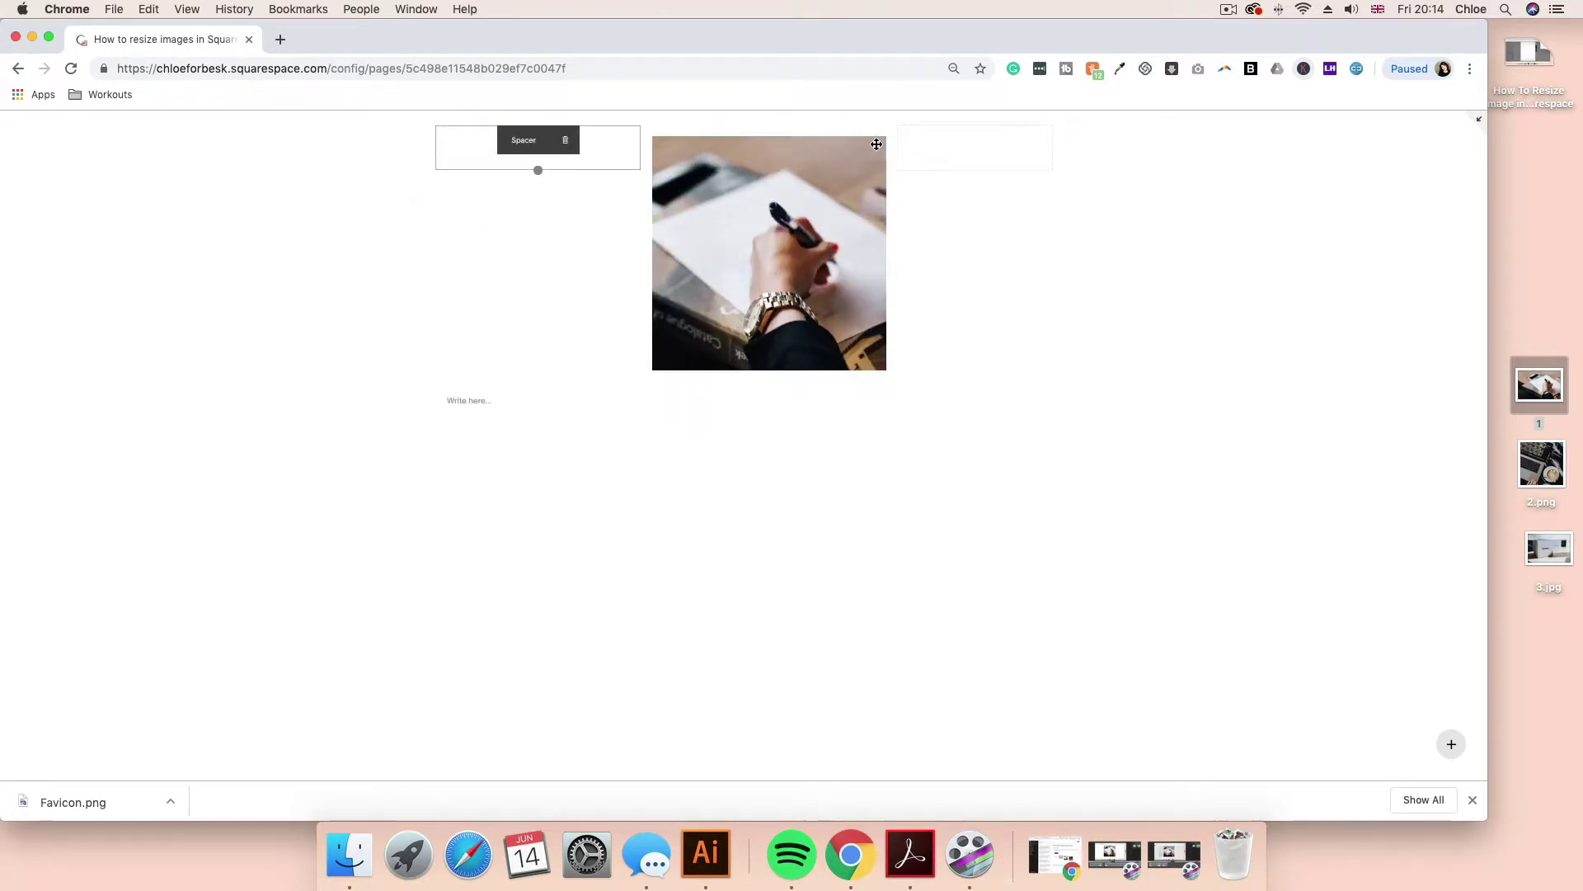
{"action": "left_click_drag", "start_coordinate": [636, 145], "coordinate": [611, 145]}
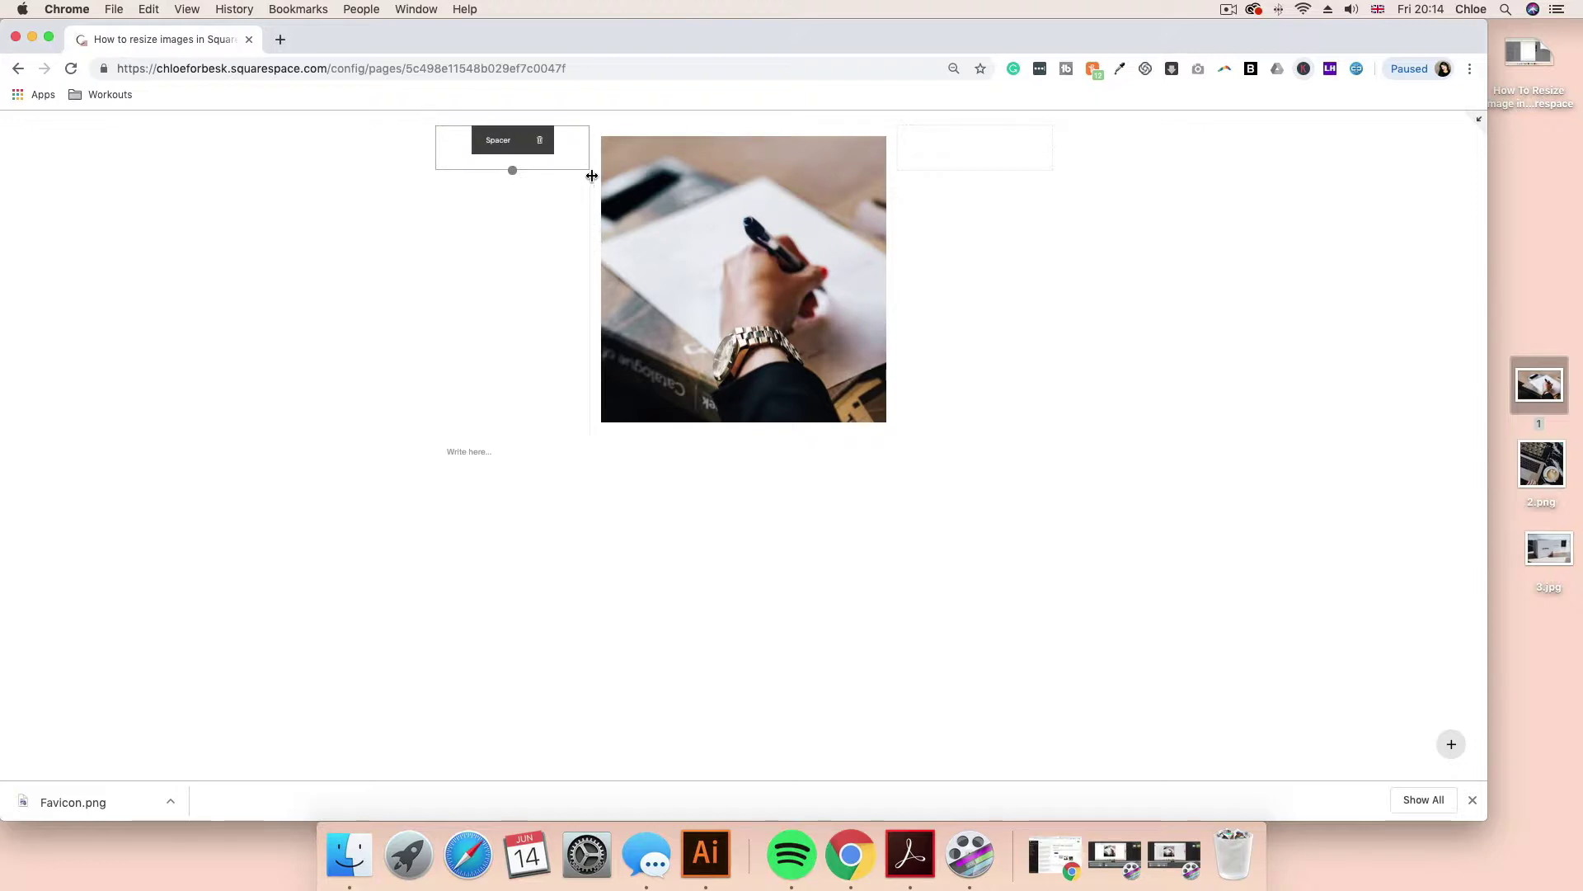
{"action": "mouse_move", "coordinate": [591, 147]}
{"action": "left_mouse_down"}
{"action": "mouse_move", "coordinate": [640, 152]}
{"action": "mouse_move", "coordinate": [533, 163]}
{"action": "mouse_move", "coordinate": [605, 162]}
{"action": "left_mouse_up"}
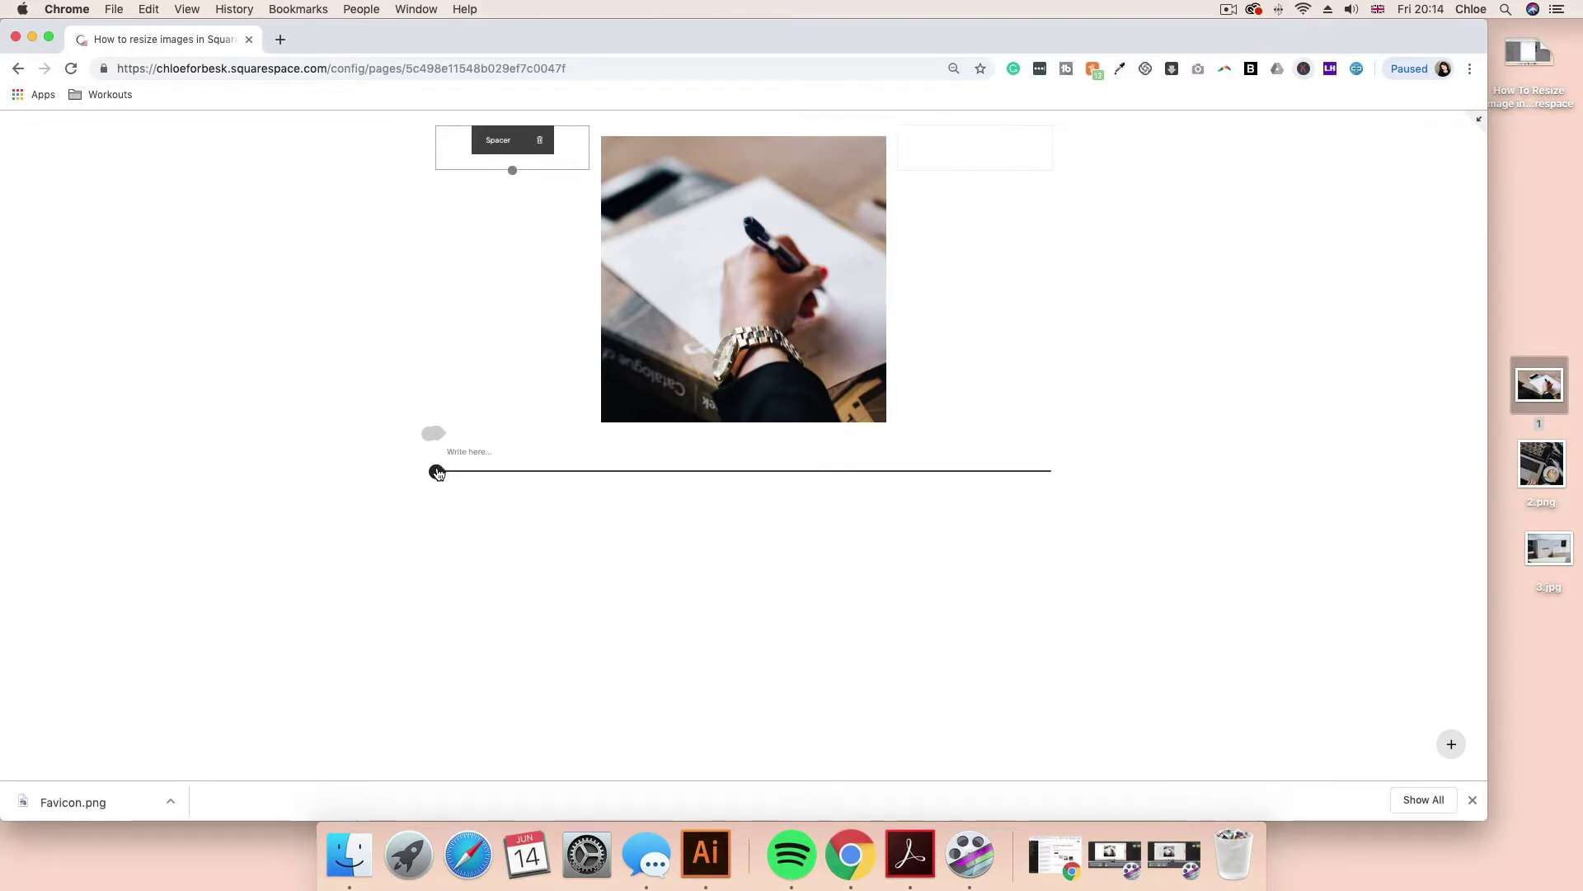
Add three spacers below the empty text block and arrange them side by side in three equal columns
{"action": "left_click", "coordinate": [437, 471]}
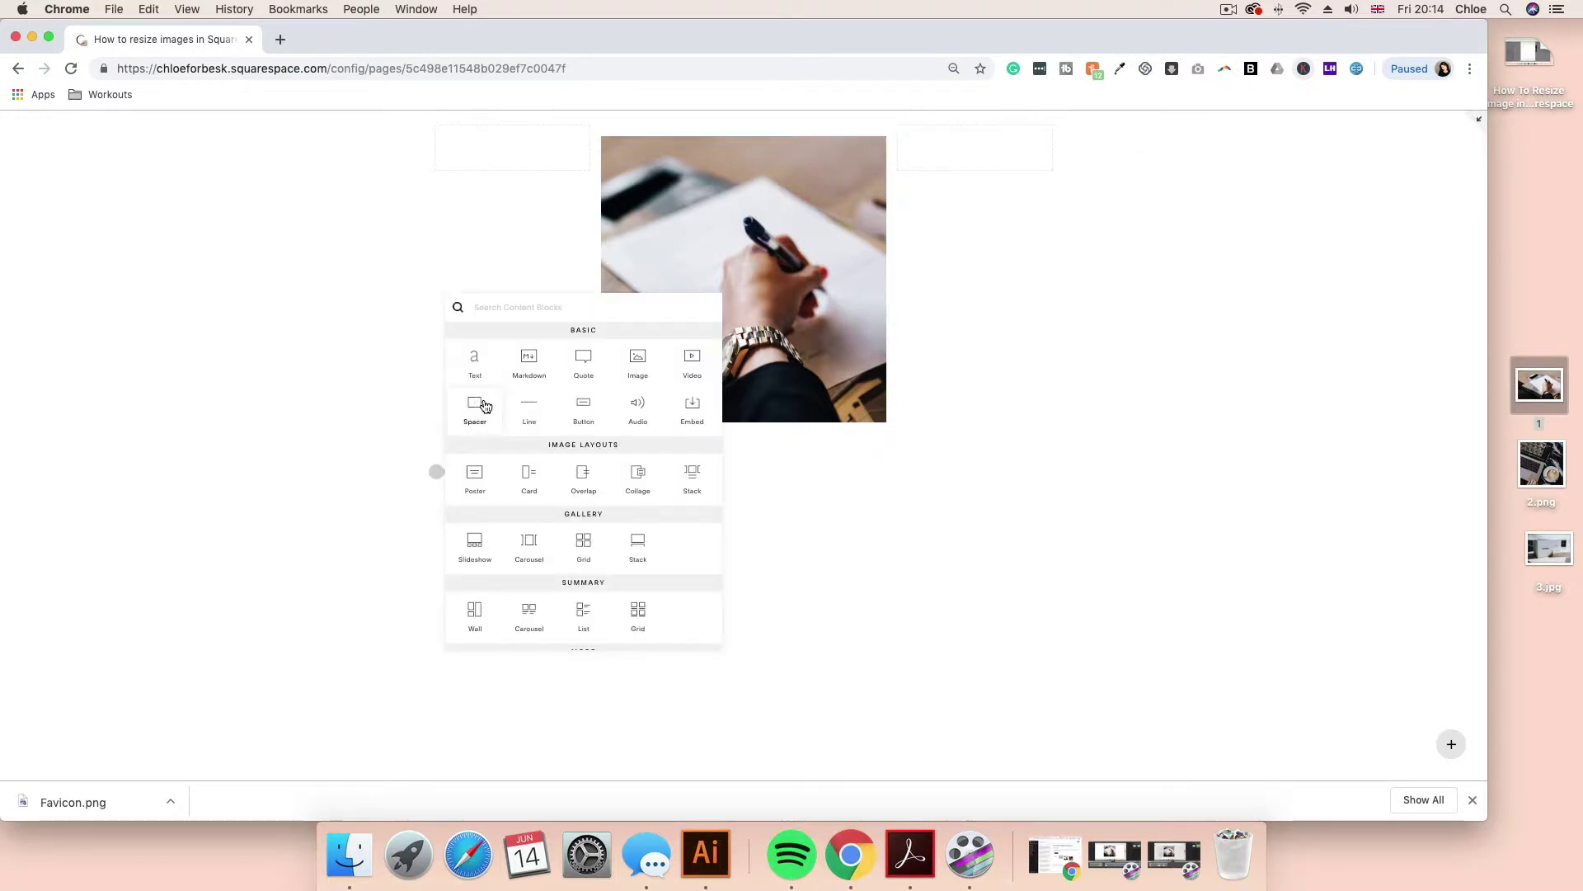
{"action": "left_click", "coordinate": [484, 406]}
{"action": "left_click", "coordinate": [436, 517]}
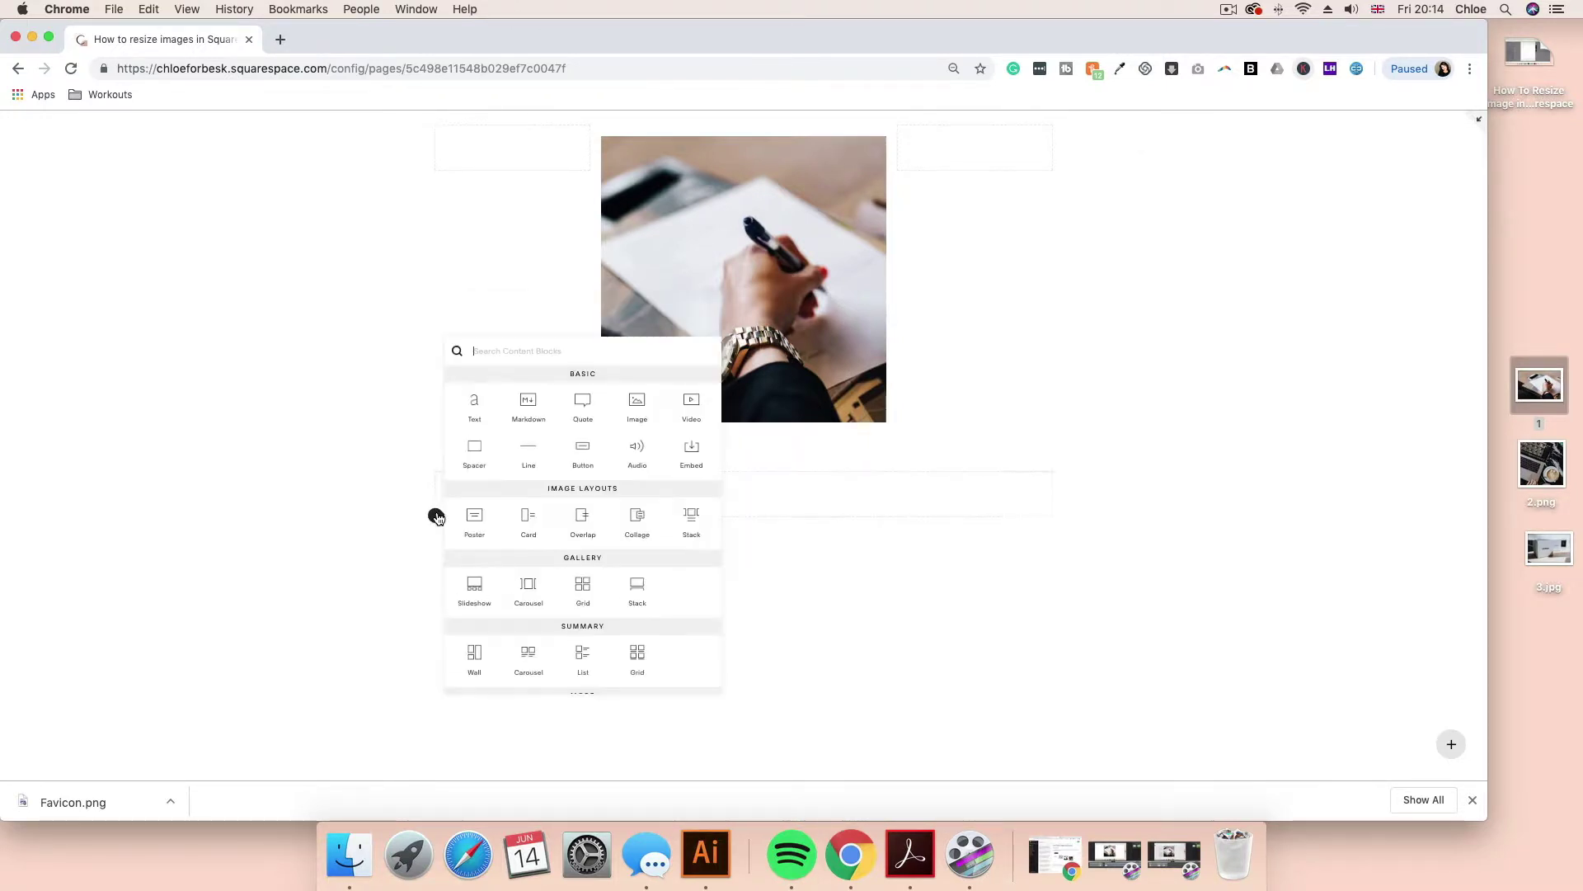
{"action": "left_click", "coordinate": [474, 447]}
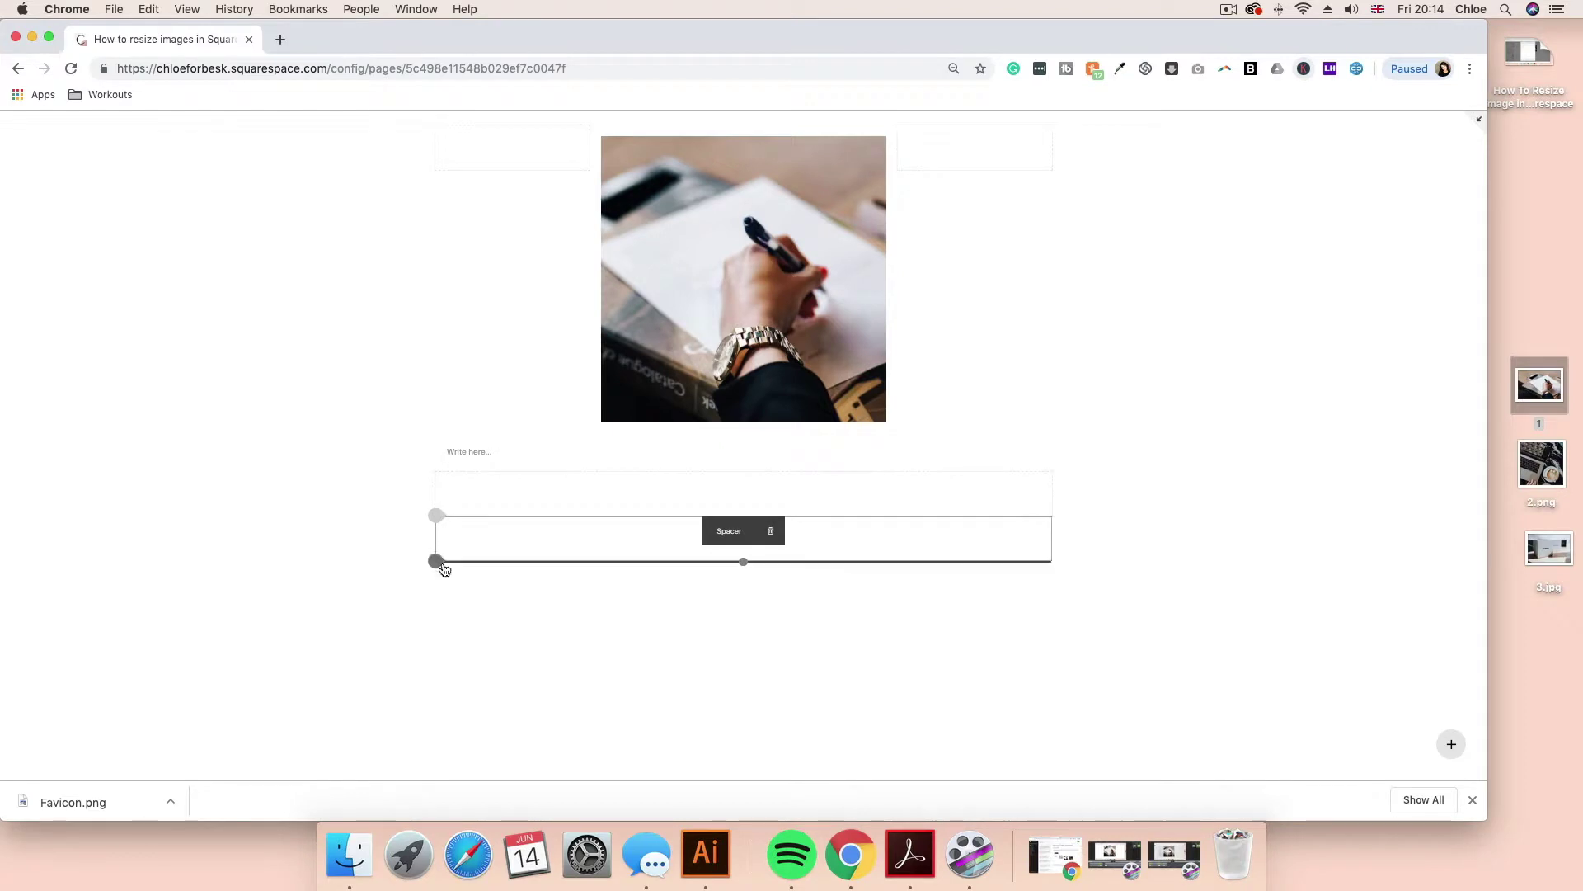
{"action": "left_click", "coordinate": [437, 561]}
{"action": "left_click", "coordinate": [471, 494]}
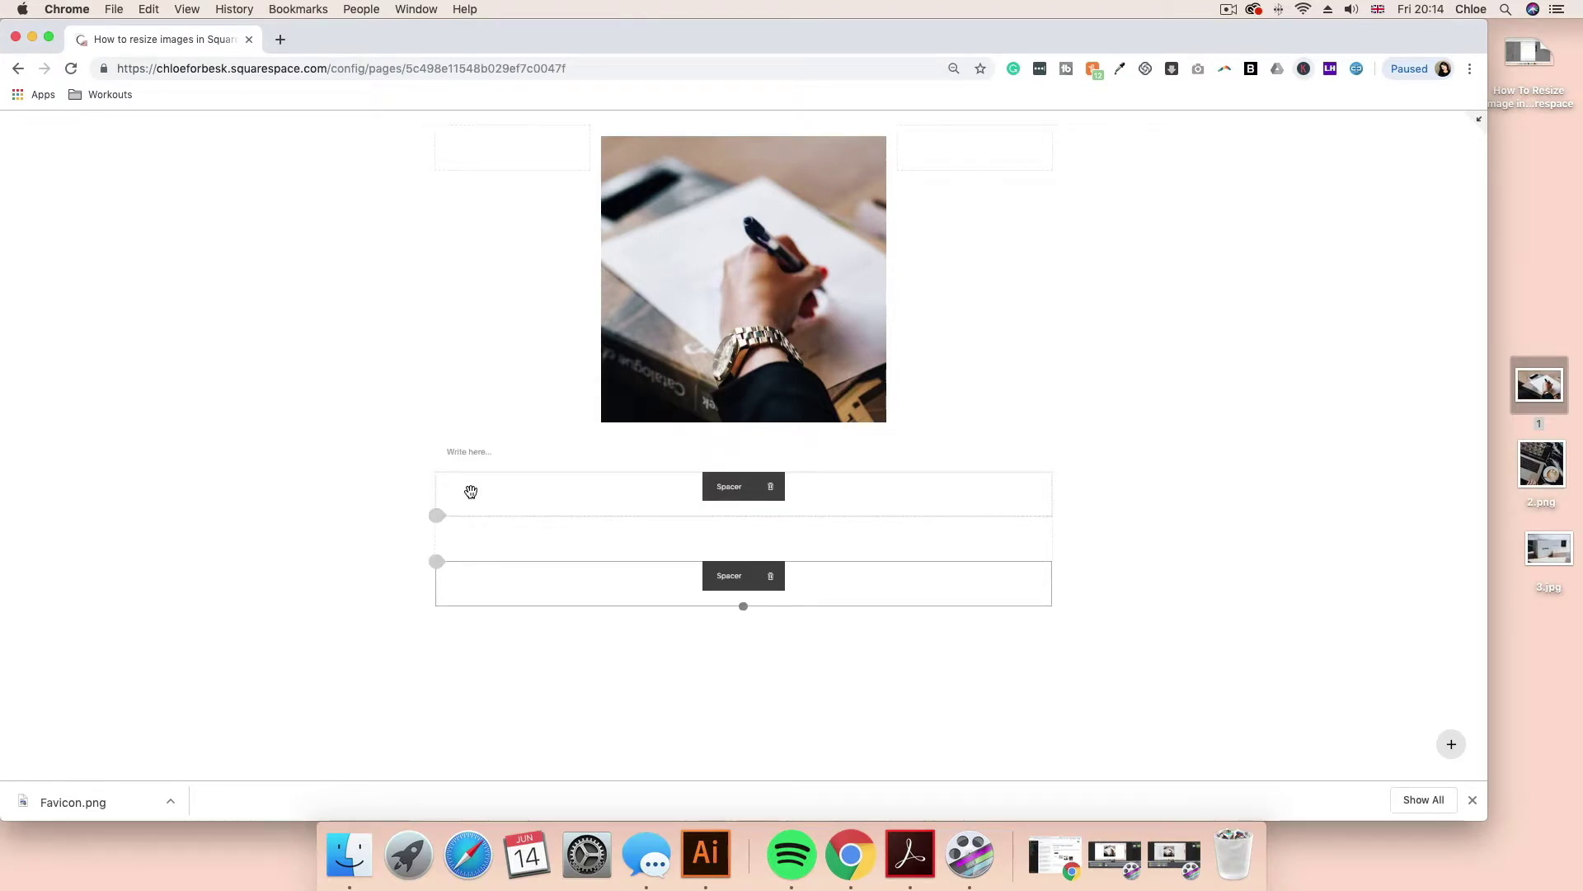
{"action": "left_click_drag", "start_coordinate": [452, 505], "coordinate": [713, 498]}
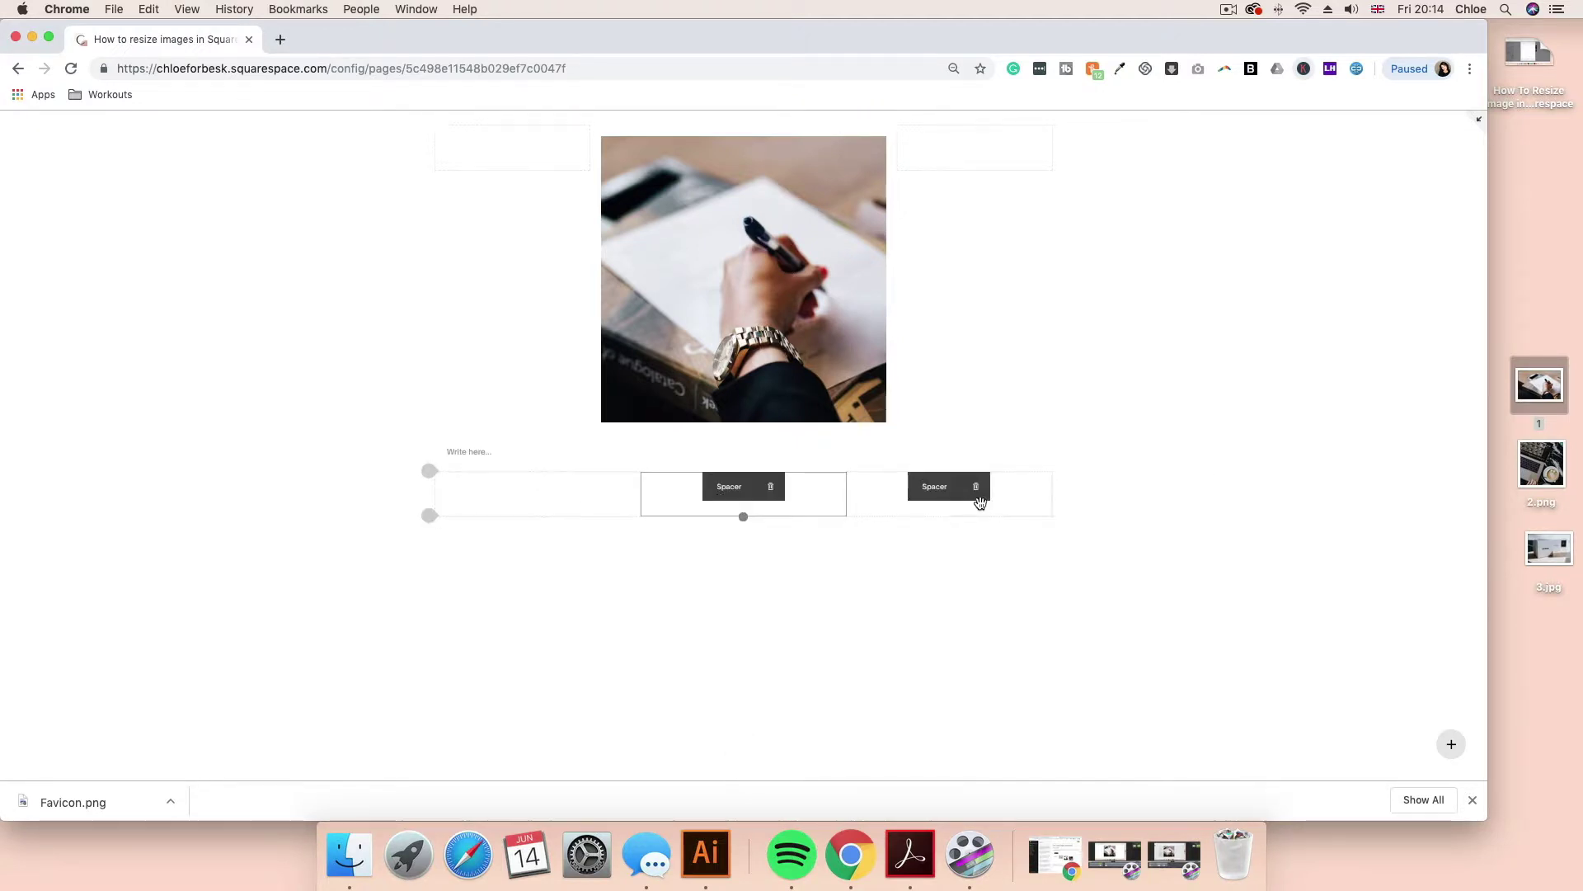
Add an image block under the left spacer, upload desktop image 1 to it, and apply
{"action": "left_click", "coordinate": [436, 517]}
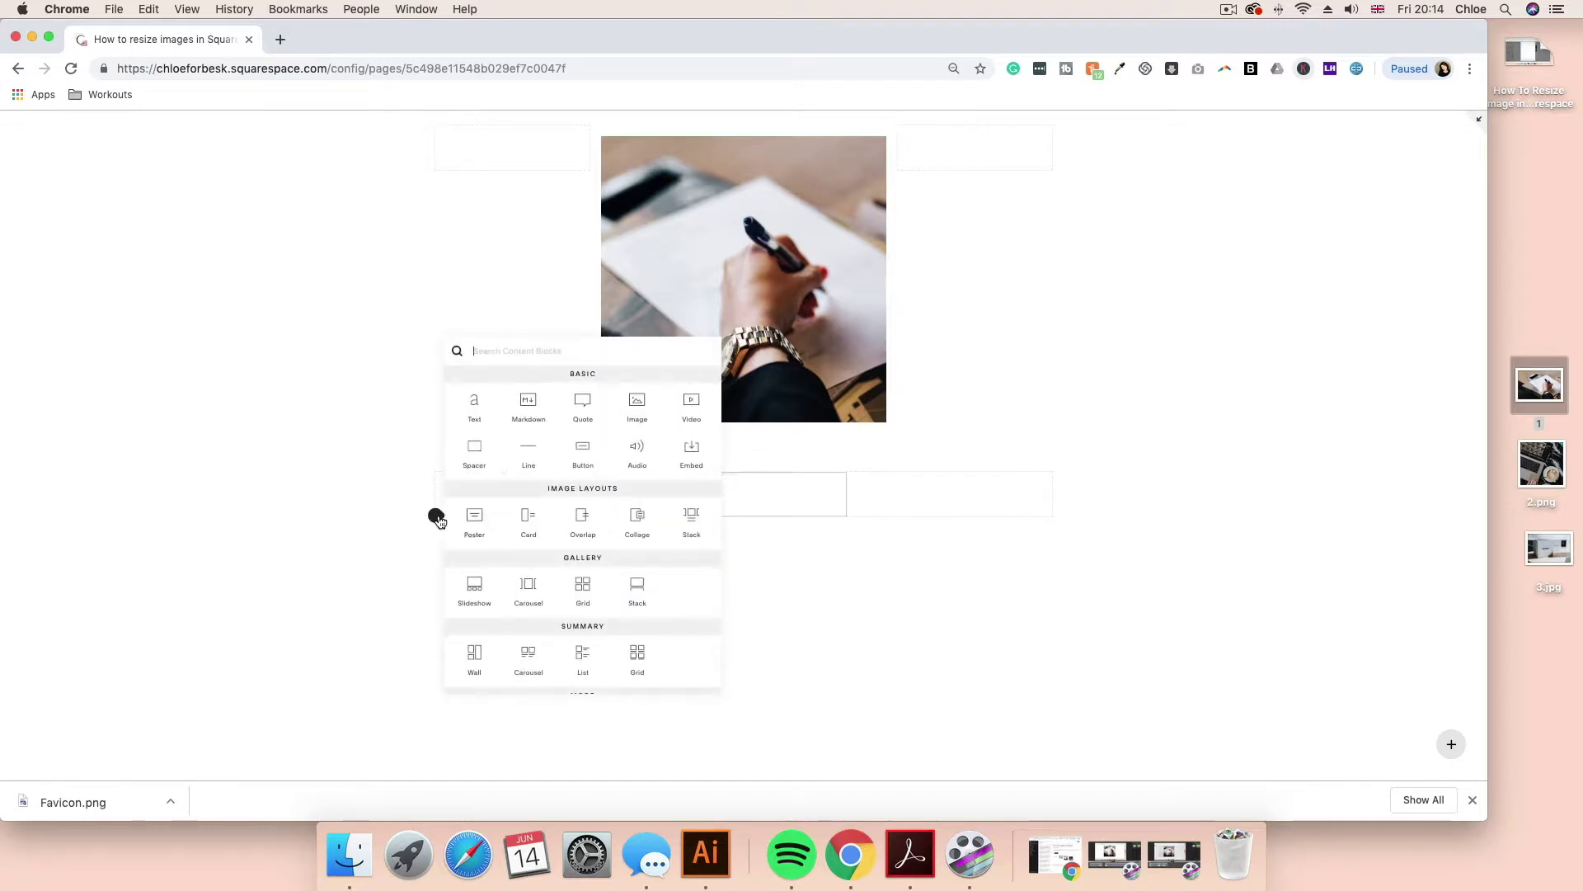
{"action": "left_click", "coordinate": [637, 405]}
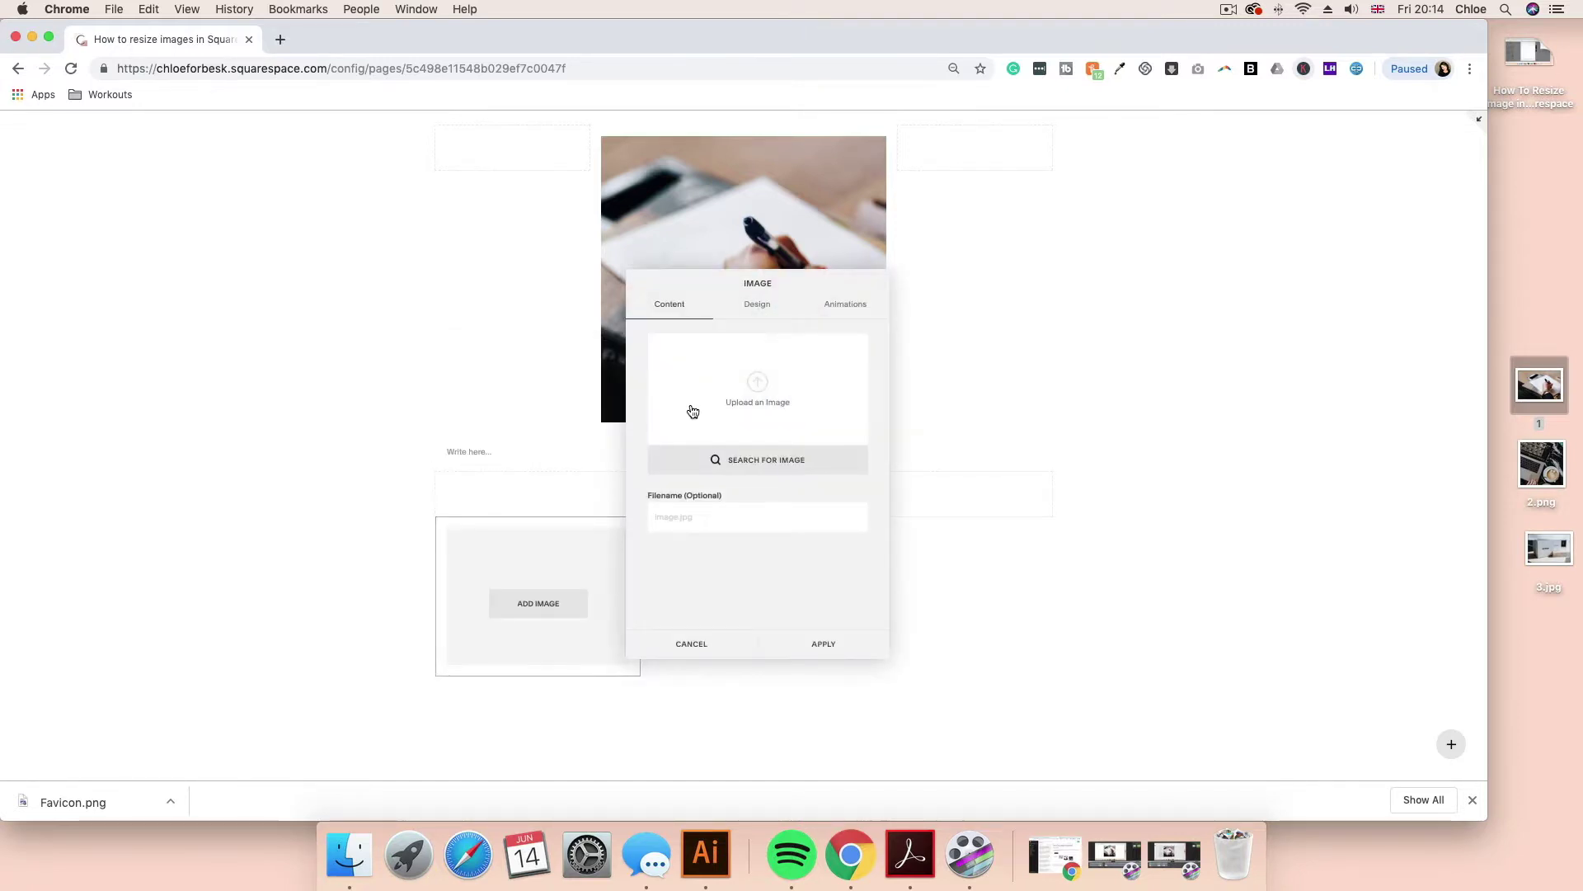
{"action": "left_click_drag", "start_coordinate": [1545, 394], "coordinate": [774, 408]}
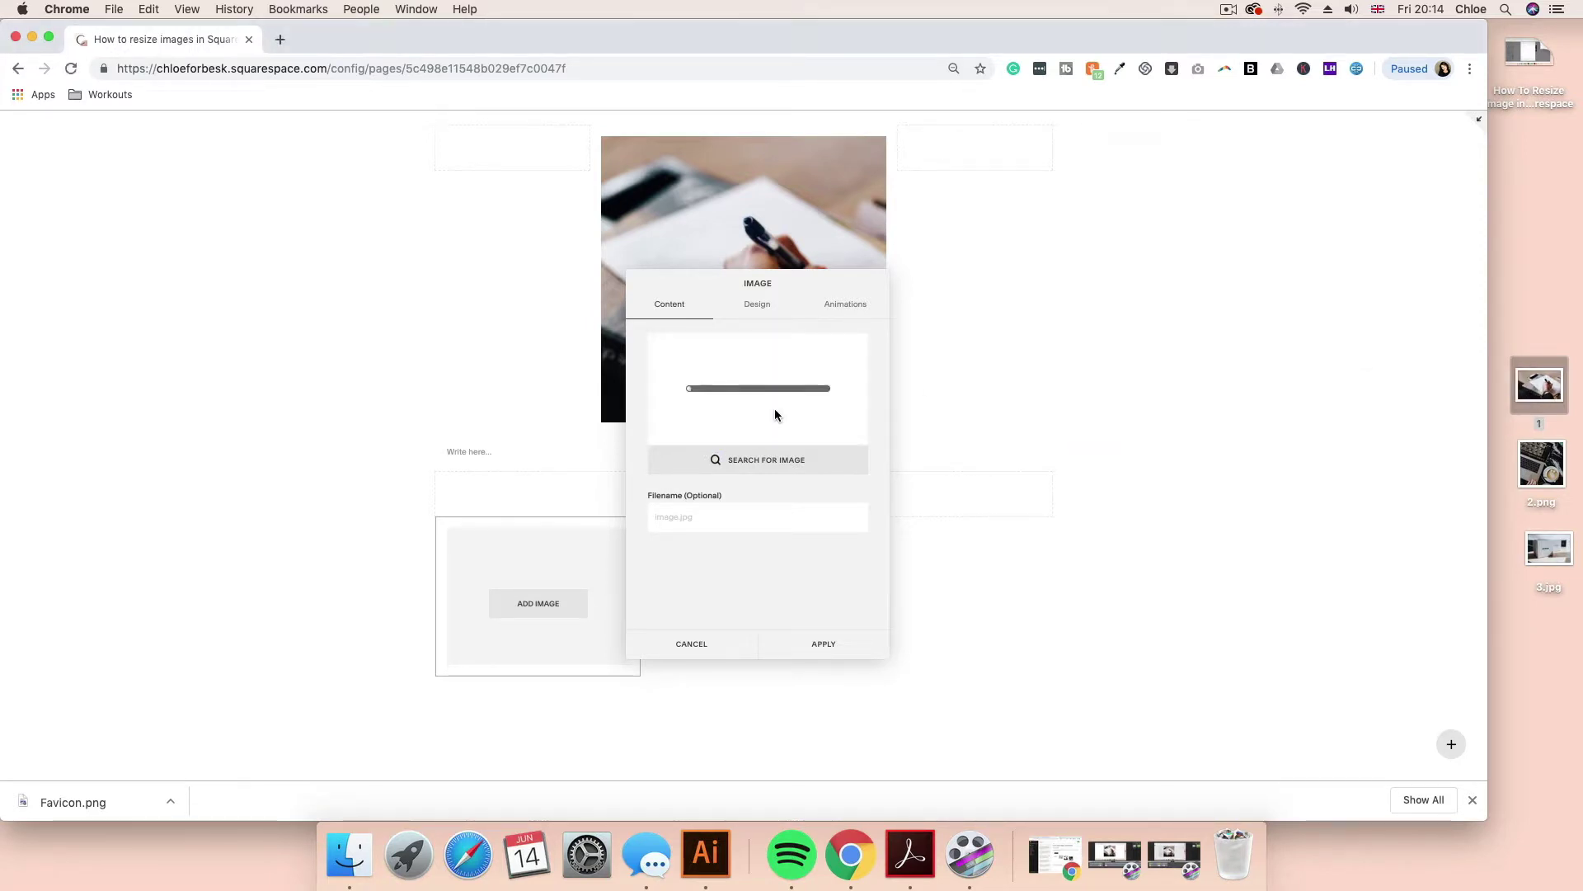
{"action": "left_click", "coordinate": [824, 644]}
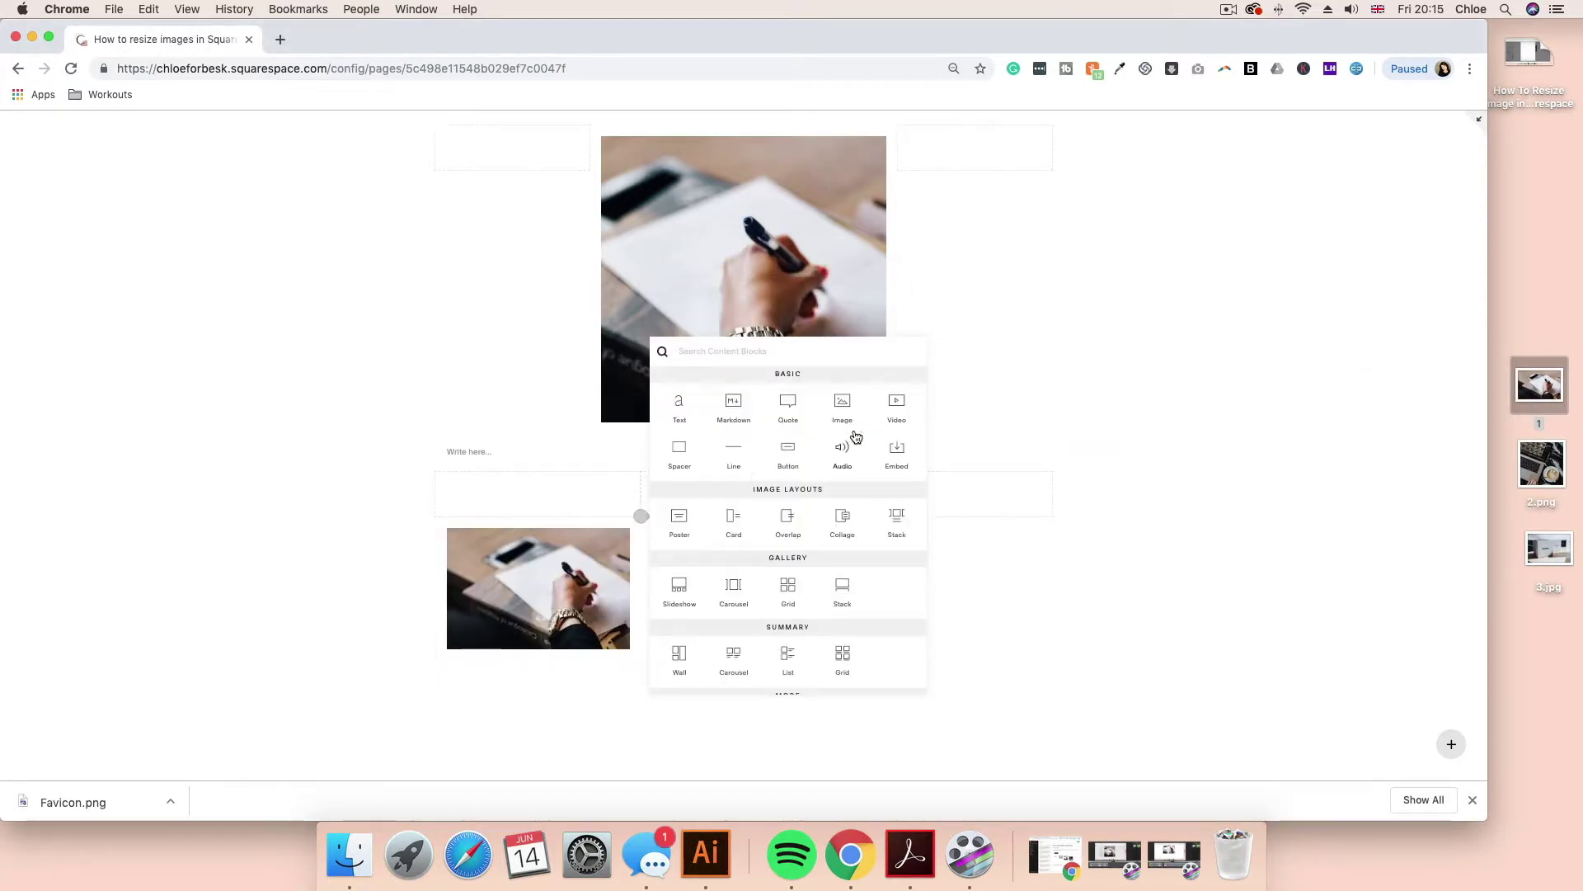
Add image blocks with 2.png under the middle spacer and 3.jpg under the right spacer, and apply
{"action": "left_click", "coordinate": [842, 404]}
{"action": "left_click_drag", "start_coordinate": [1541, 464], "coordinate": [1027, 389]}
{"action": "left_click_drag", "start_coordinate": [1568, 548], "coordinate": [1166, 381]}
{"action": "left_click", "coordinate": [1263, 647]}
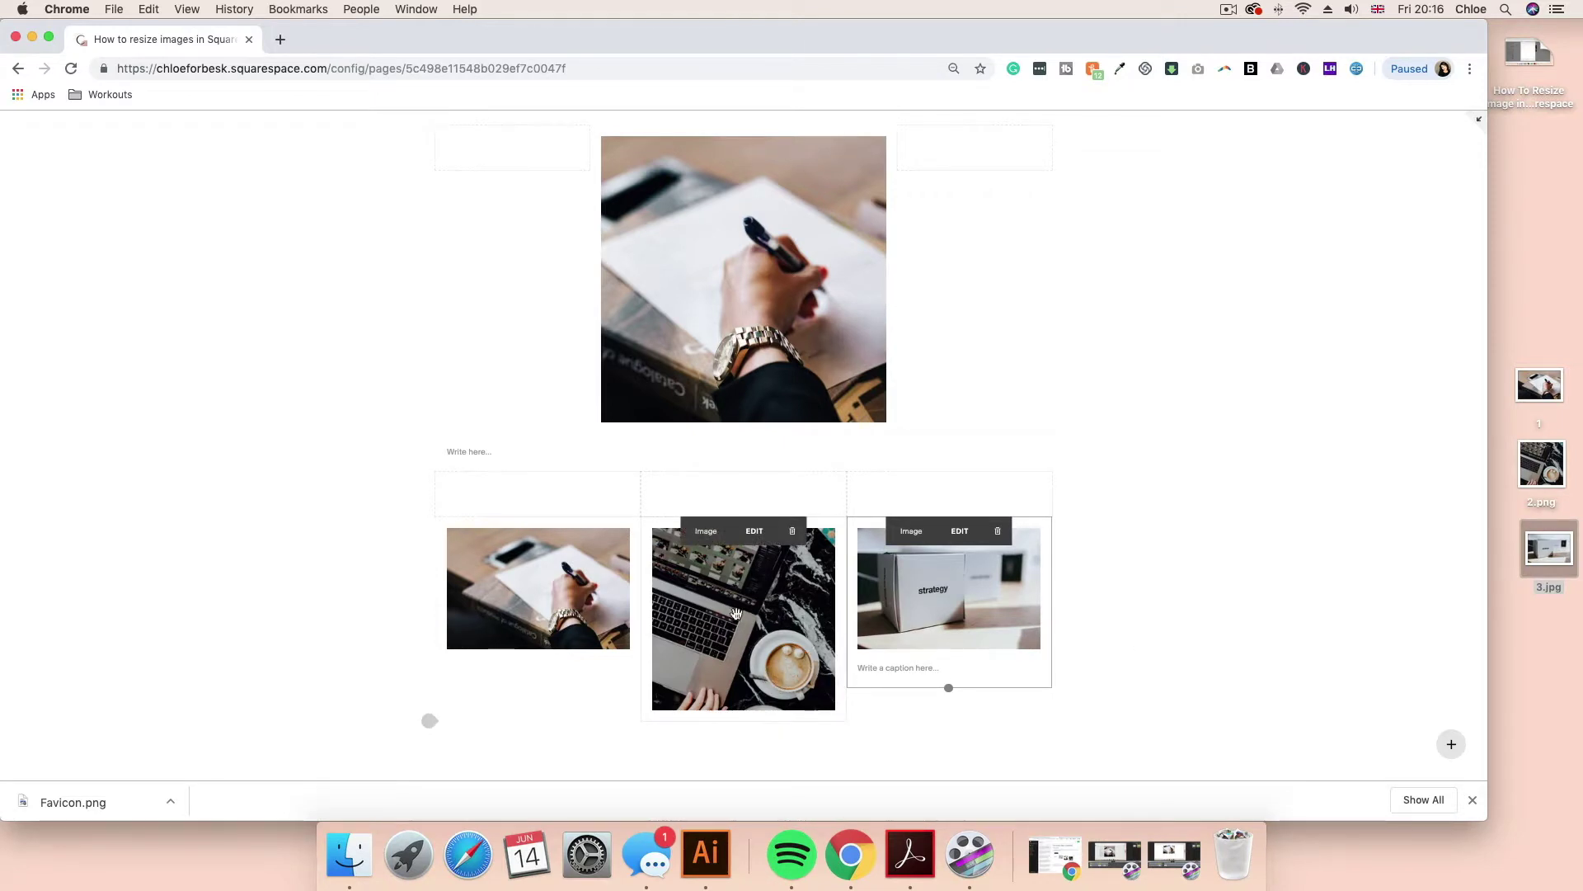
Crop the height of the middle laptop image to match the images on either side
{"action": "left_click", "coordinate": [755, 531]}
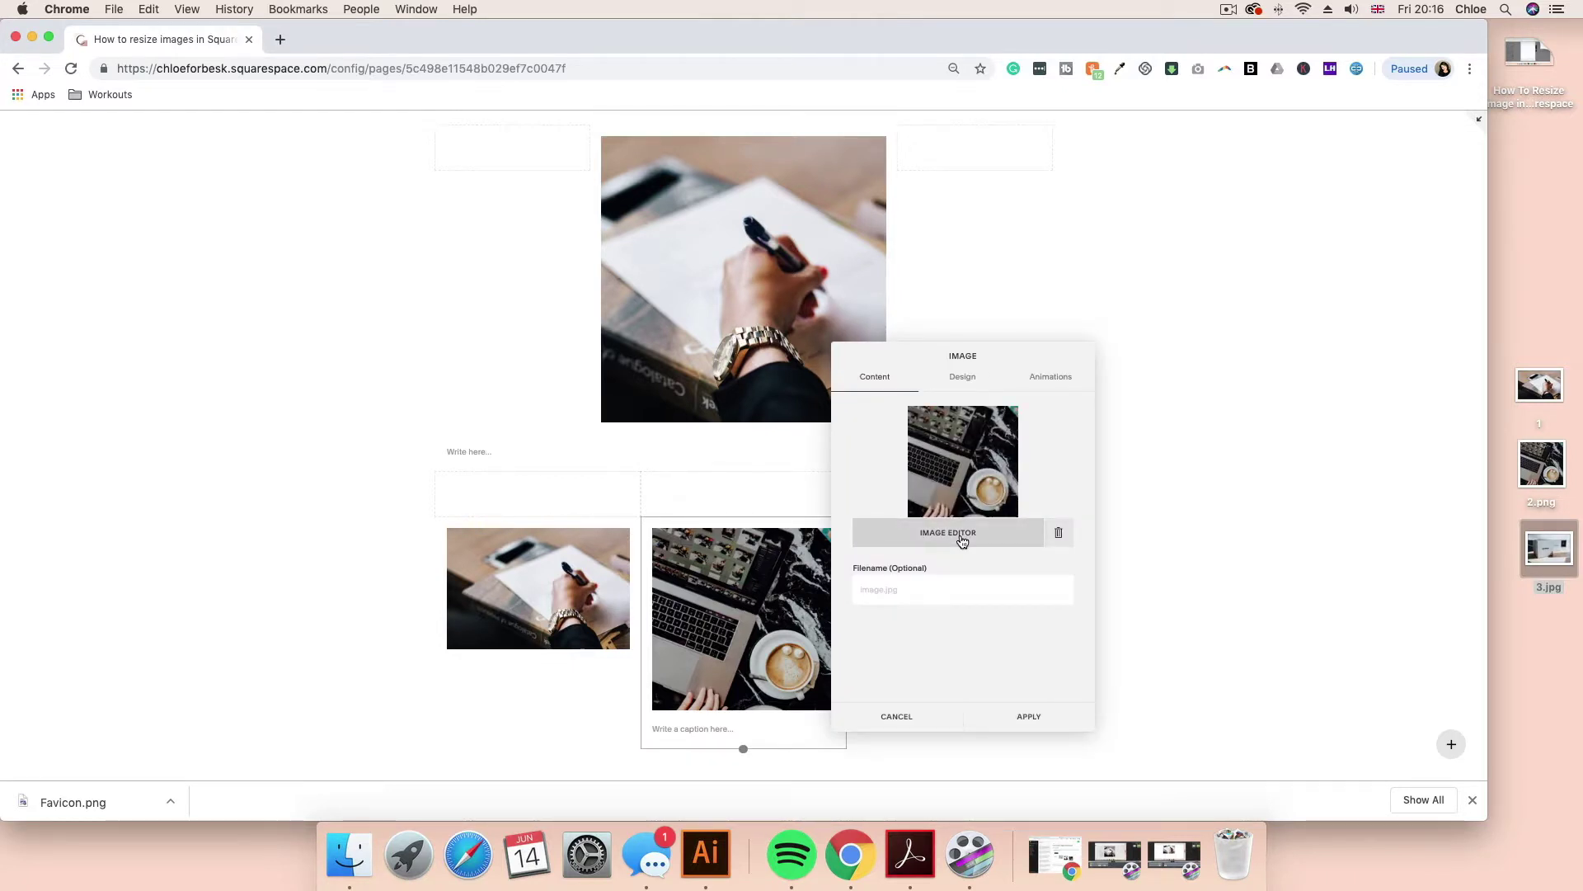
{"action": "left_click", "coordinate": [906, 718]}
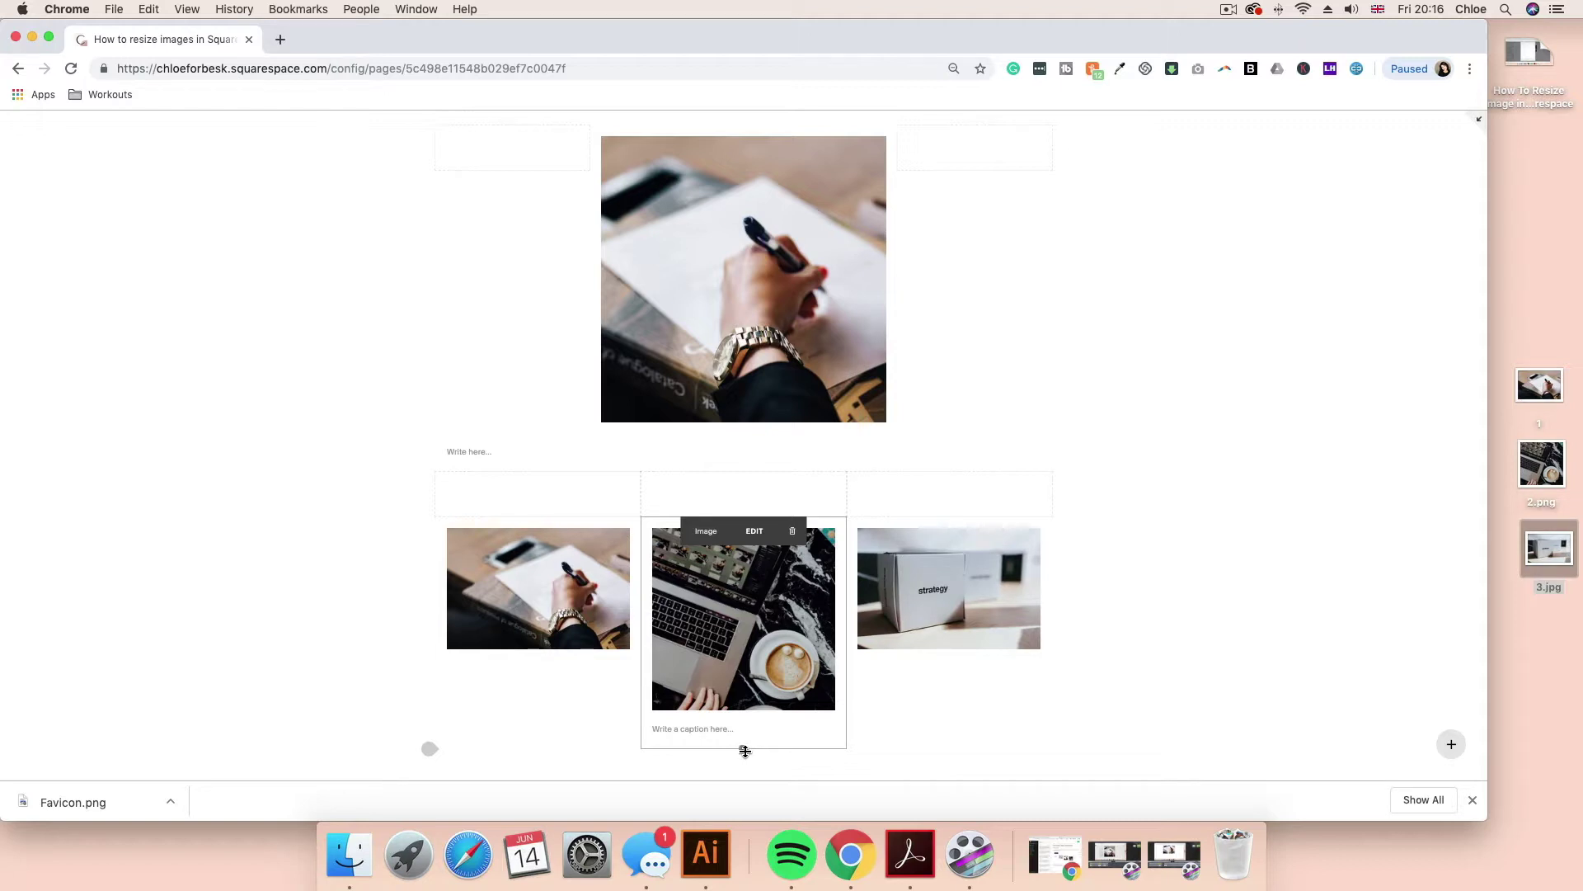
{"action": "left_click_drag", "start_coordinate": [744, 749], "coordinate": [749, 693]}
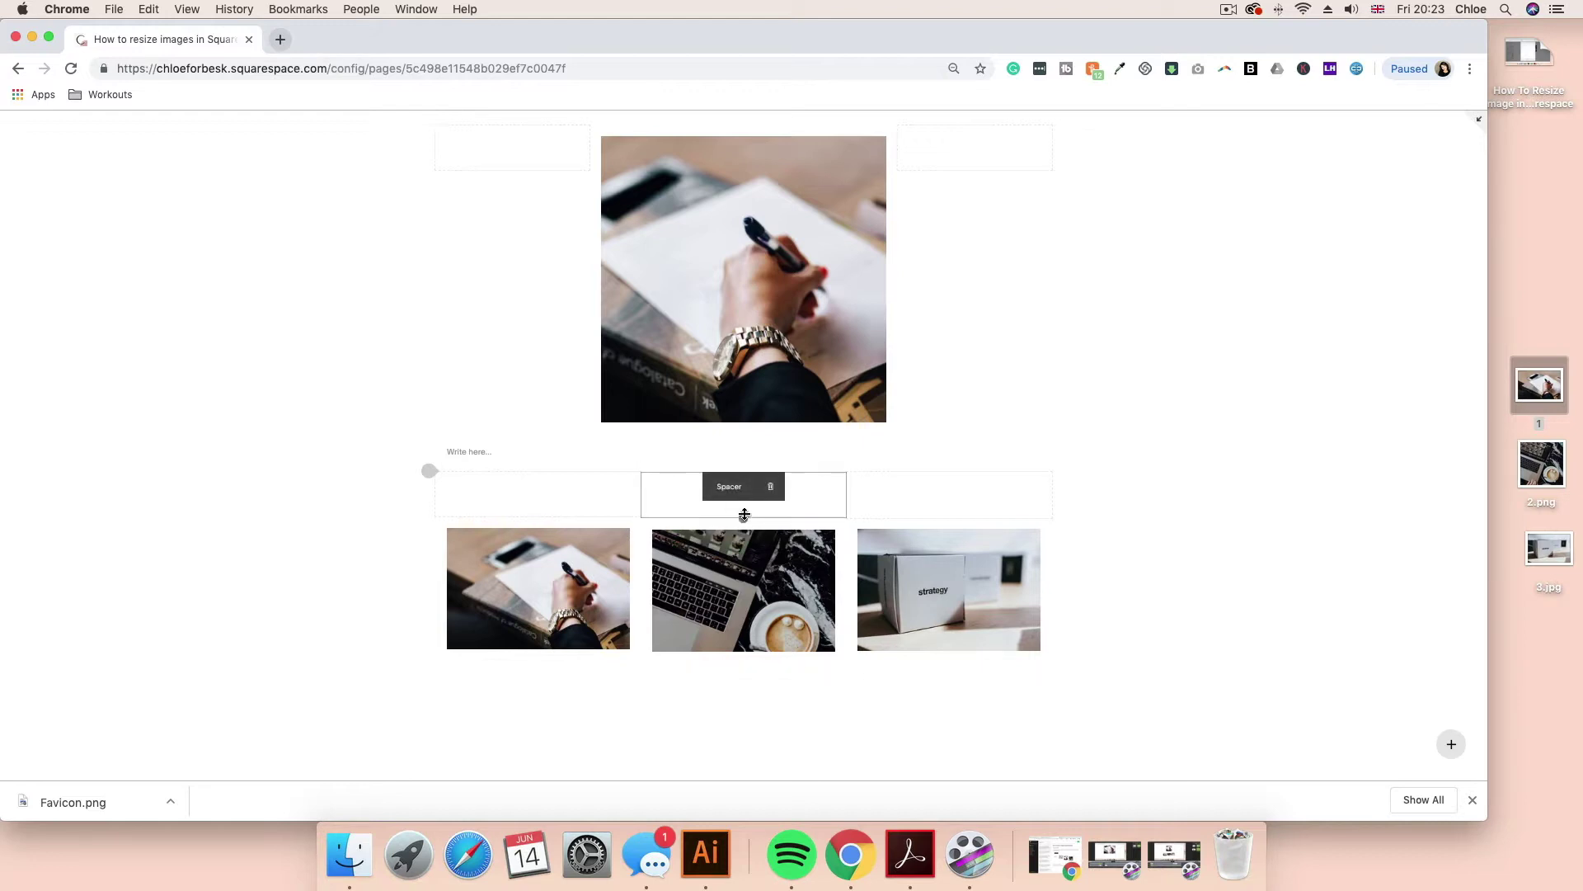
Increase the height of the middle spacer and make the right spacer taller still, staggering the three images downward
{"action": "left_click_drag", "start_coordinate": [745, 516], "coordinate": [744, 548]}
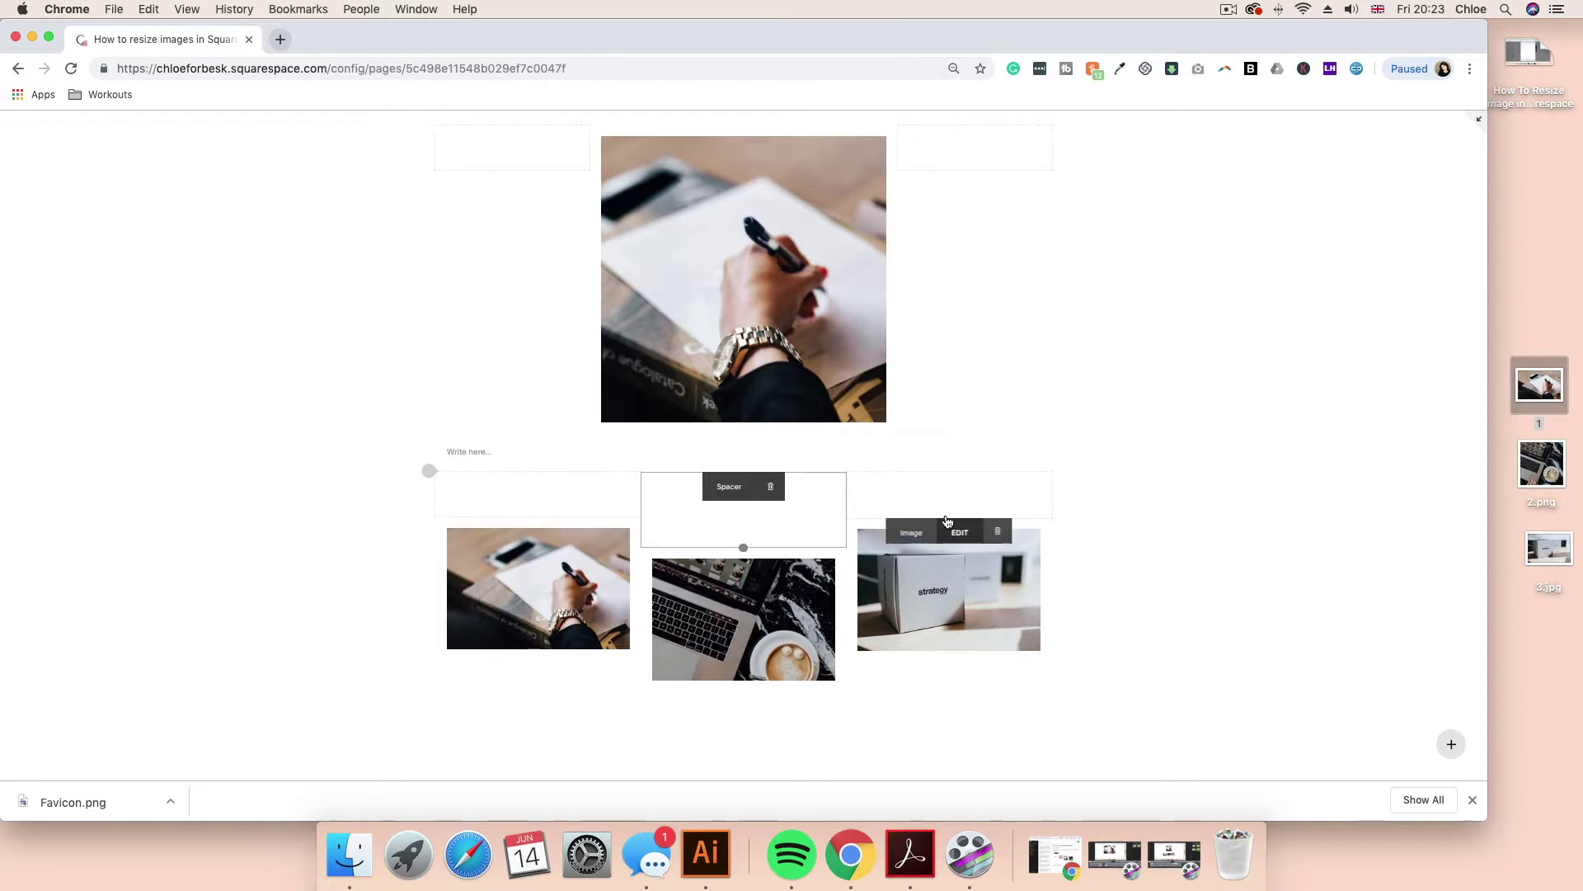
{"action": "left_click_drag", "start_coordinate": [948, 520], "coordinate": [946, 572]}
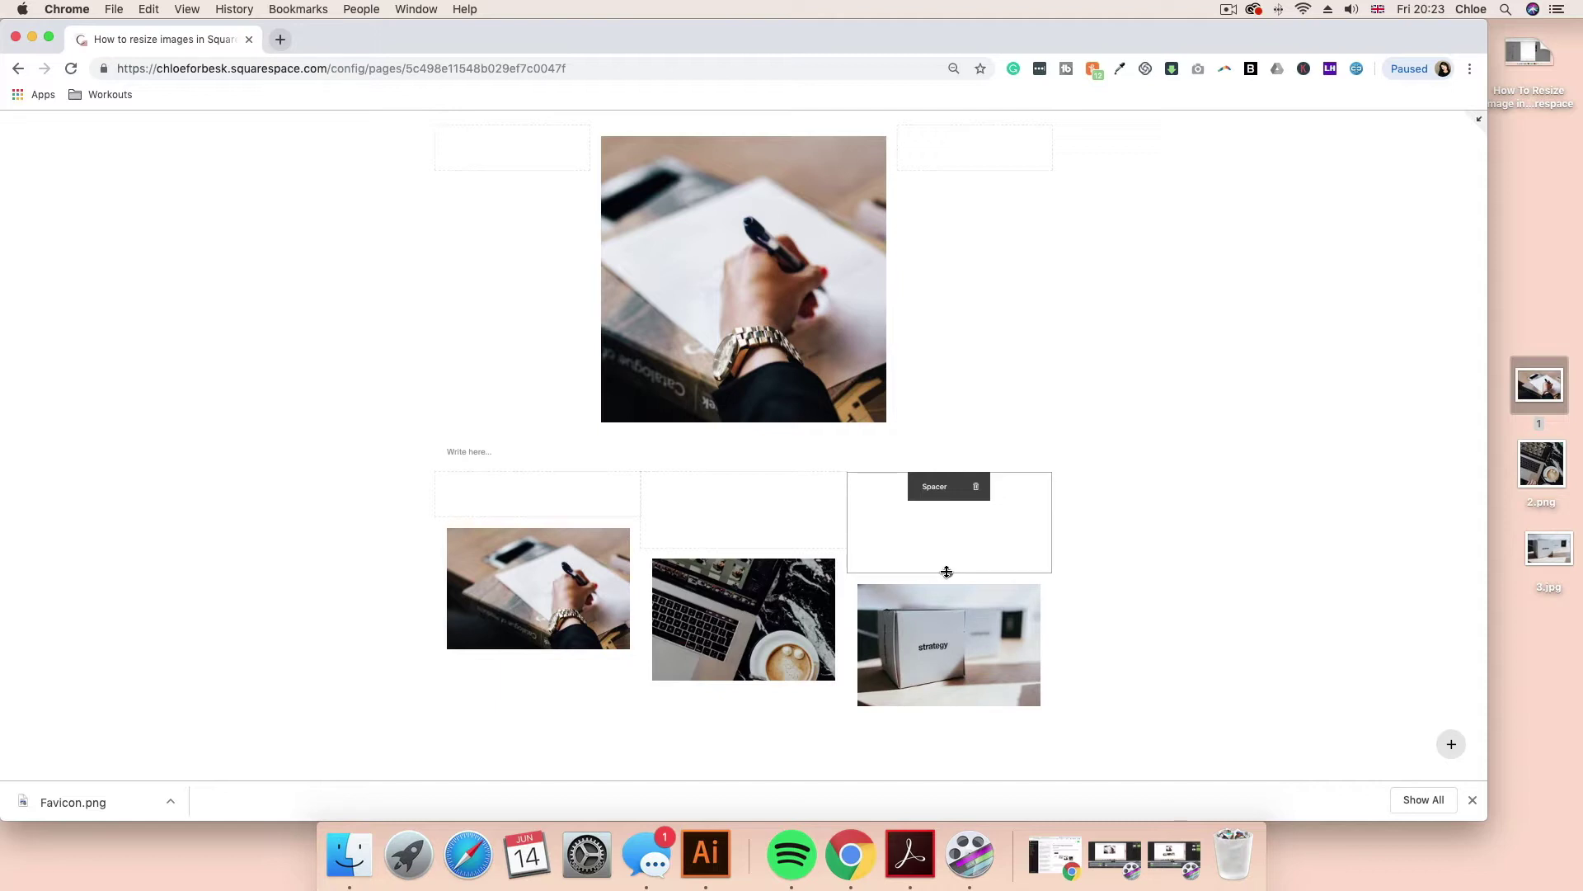
Delete the image block under the left spacer and confirm its removal
{"action": "mouse_move", "coordinate": [589, 542]}
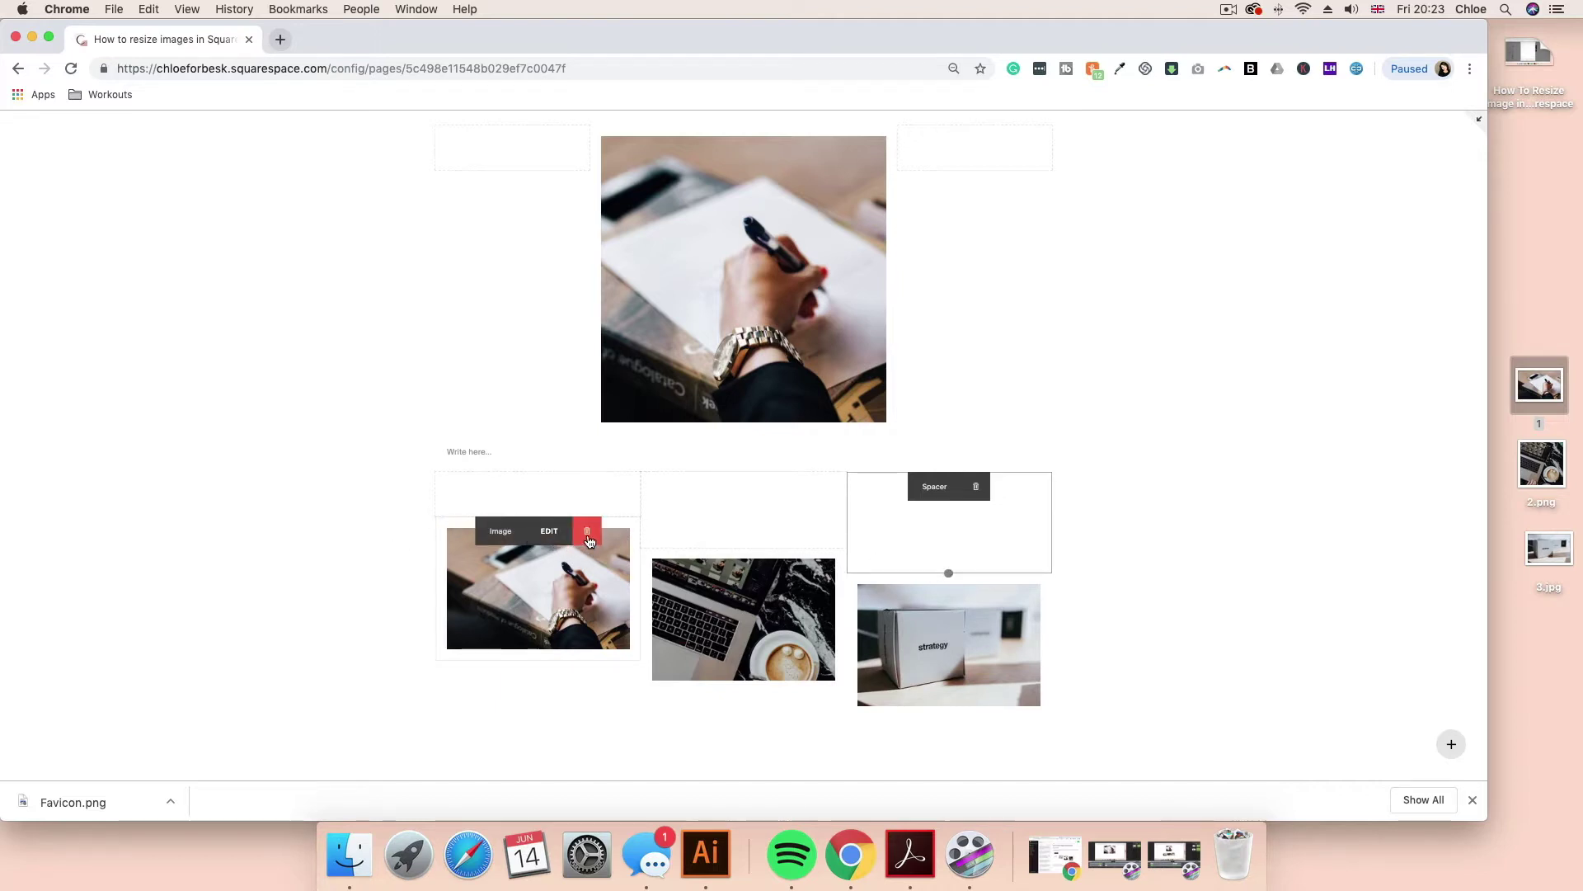
{"action": "left_click", "coordinate": [588, 541]}
{"action": "left_click", "coordinate": [632, 574]}
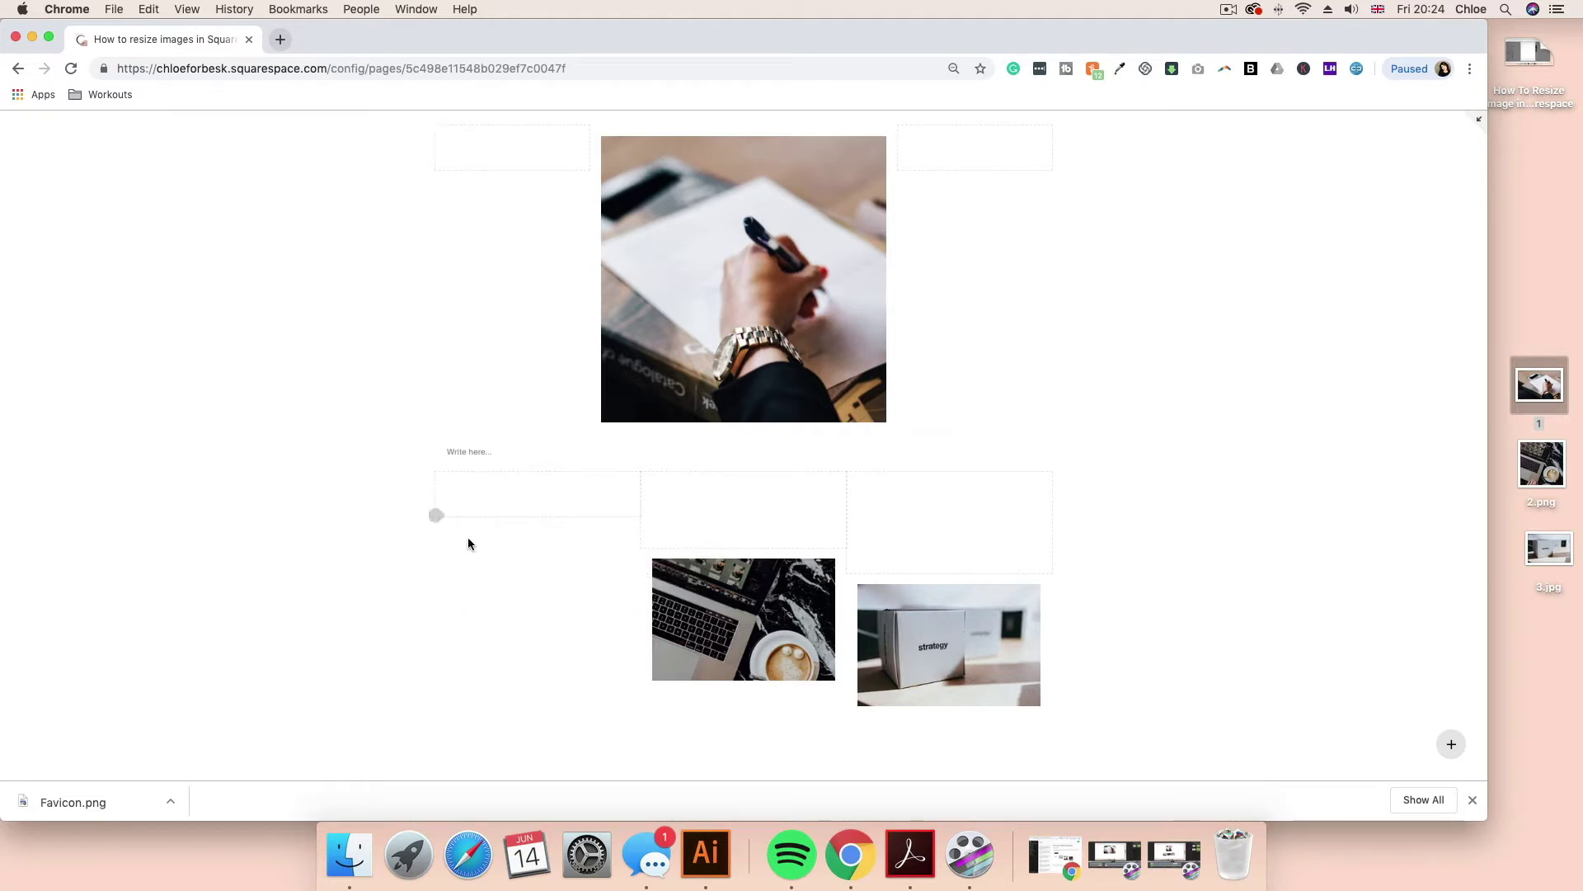
Add a text block reading "Services" under the left spacer and open the style choices for that word
{"action": "left_click", "coordinate": [436, 516]}
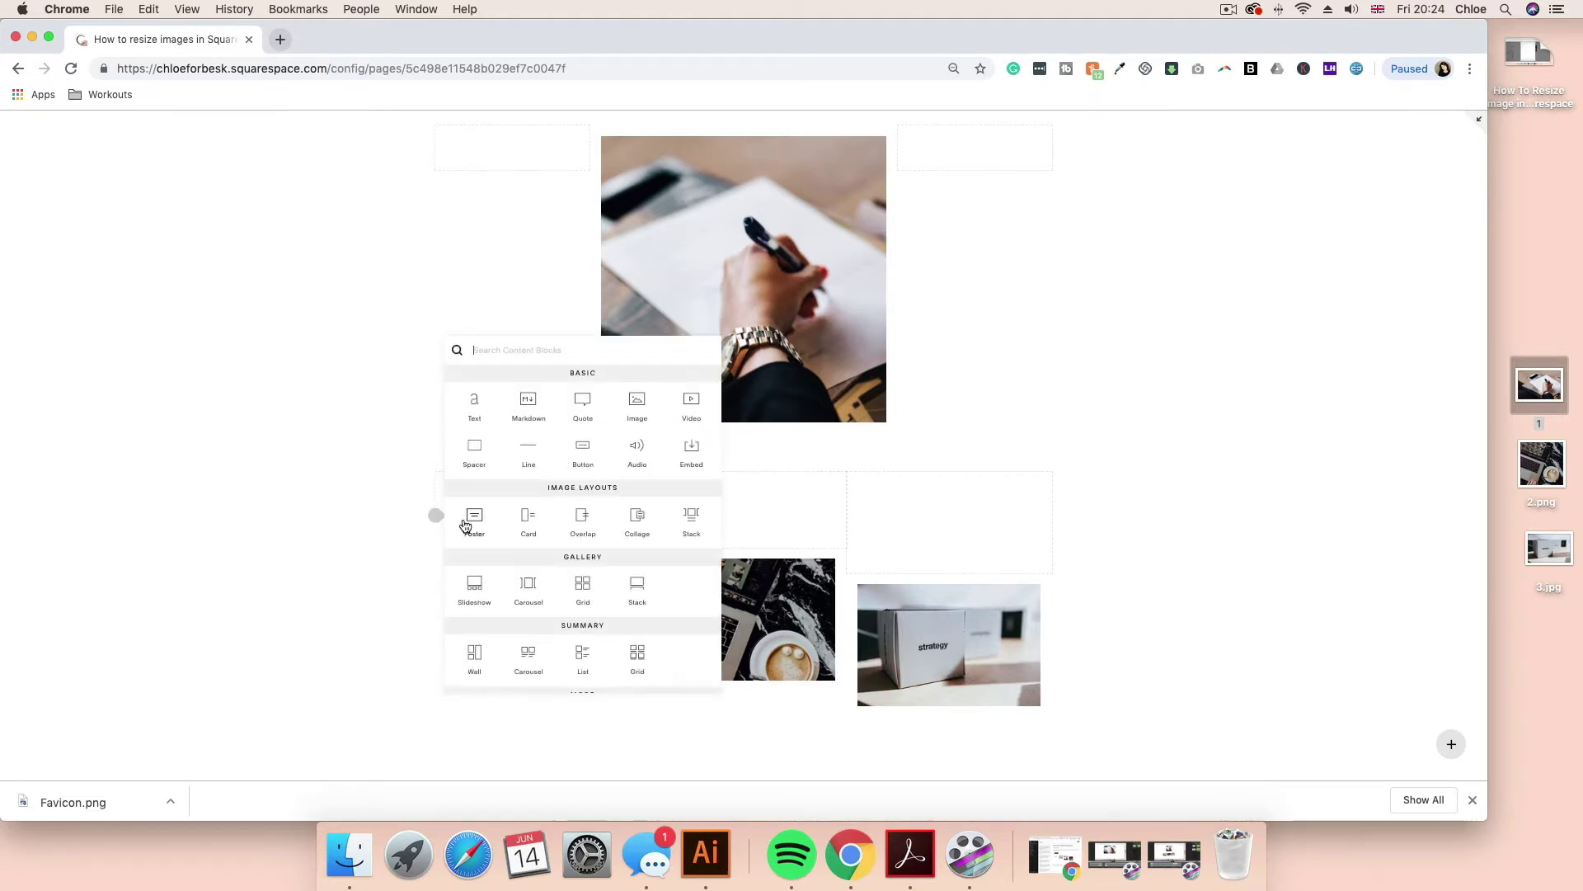
{"action": "left_click", "coordinate": [475, 408]}
{"action": "left_click", "coordinate": [488, 522]}
{"action": "type", "text": "services"}
{"action": "double_click", "coordinate": [476, 534]}
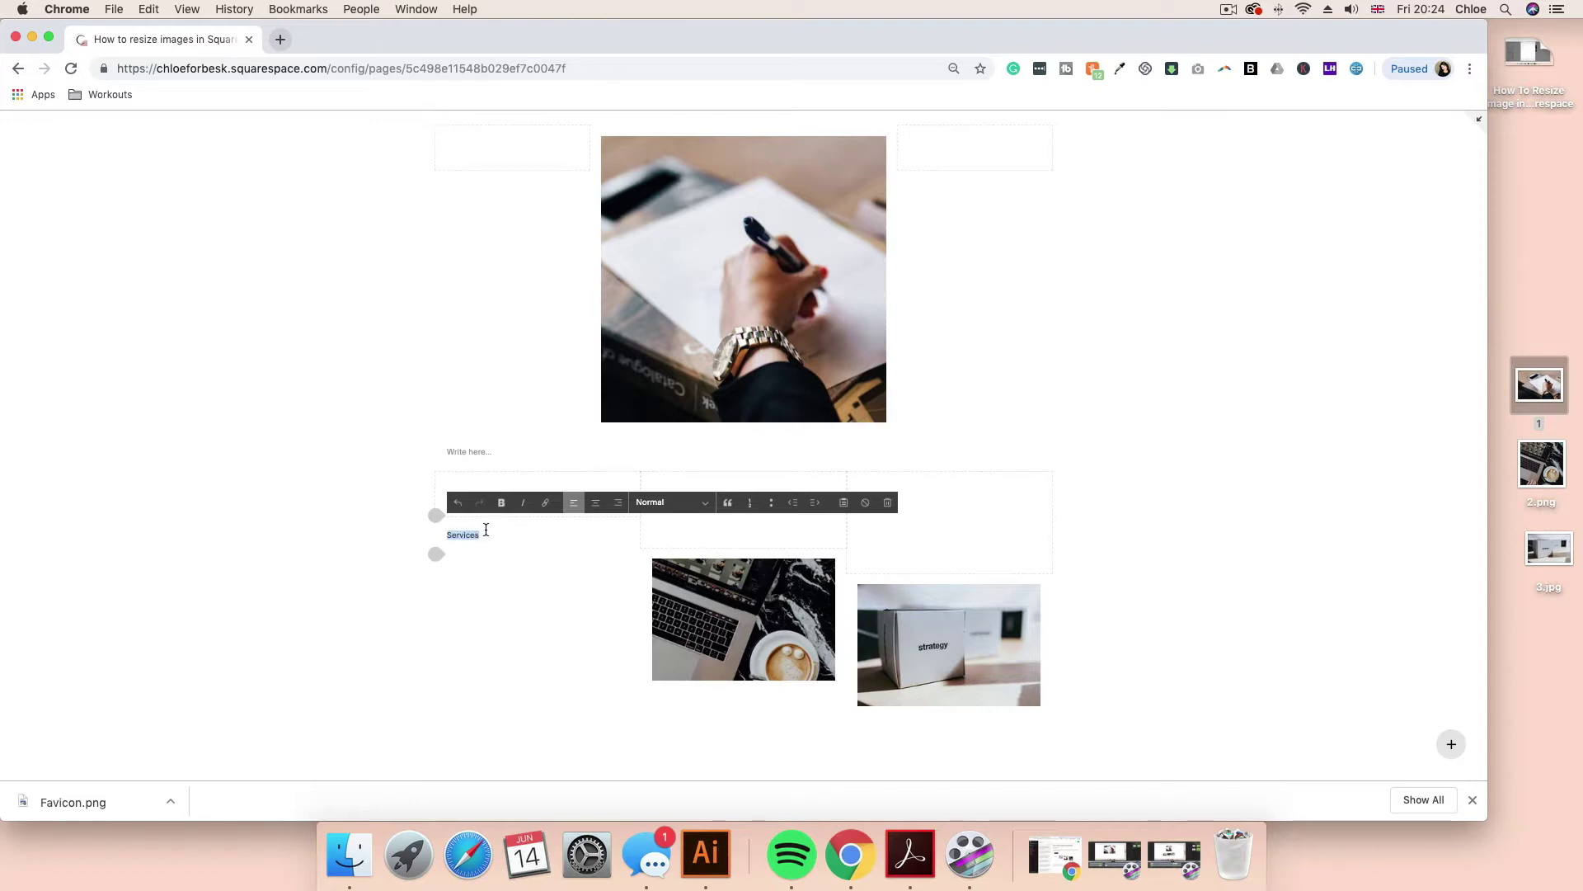
{"action": "left_click", "coordinate": [692, 502]}
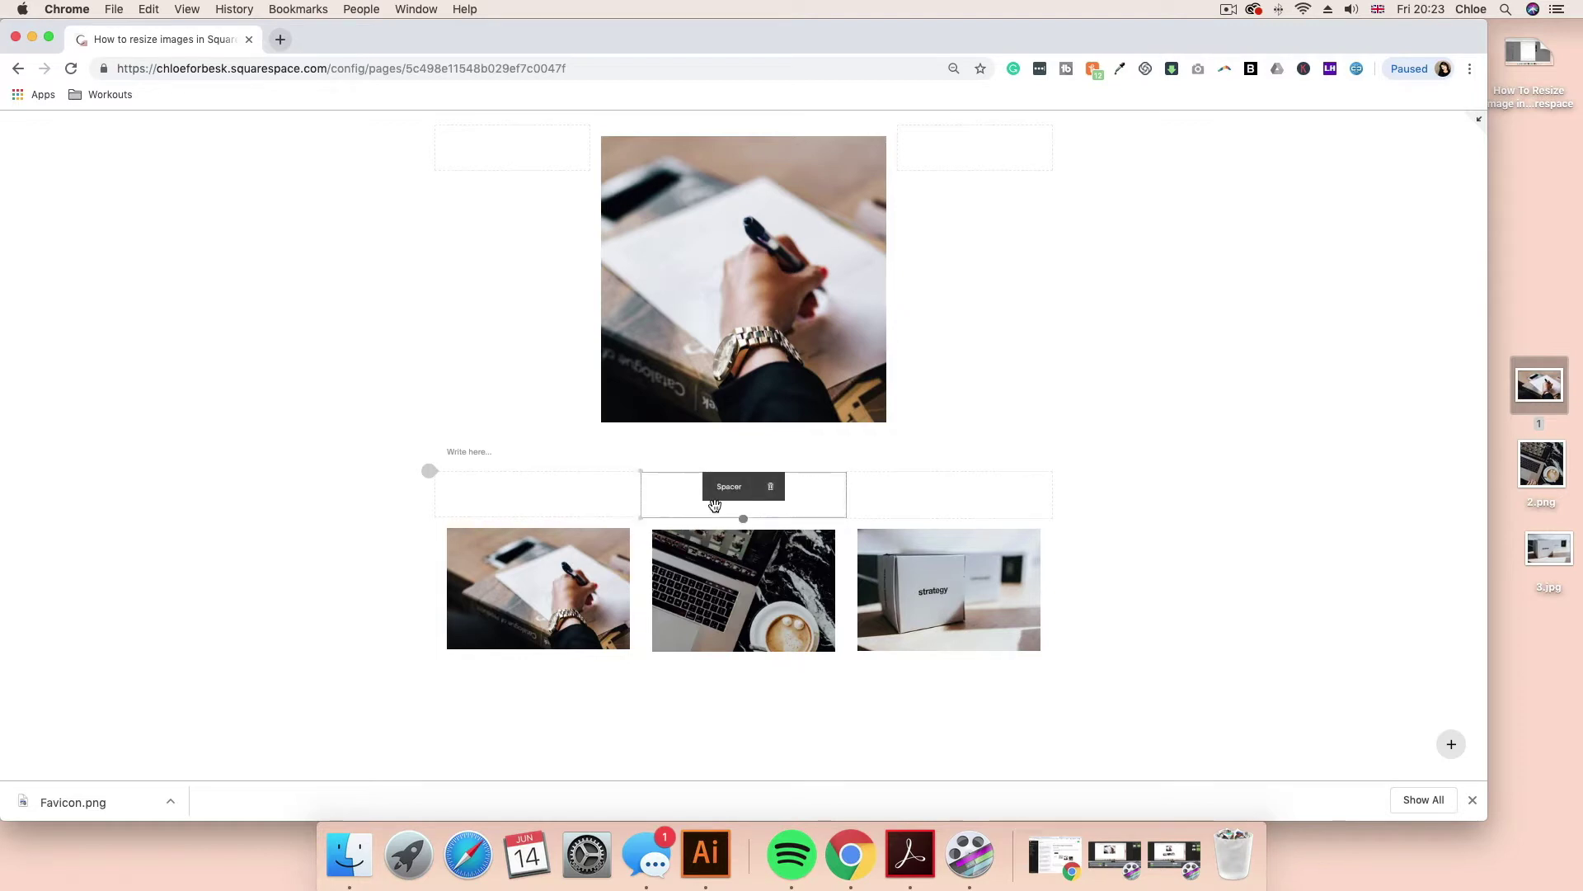
Extend the middle and right spacers downward by increasing amounts so the lower images form a descending staircase
{"action": "left_click_drag", "start_coordinate": [744, 518], "coordinate": [744, 547]}
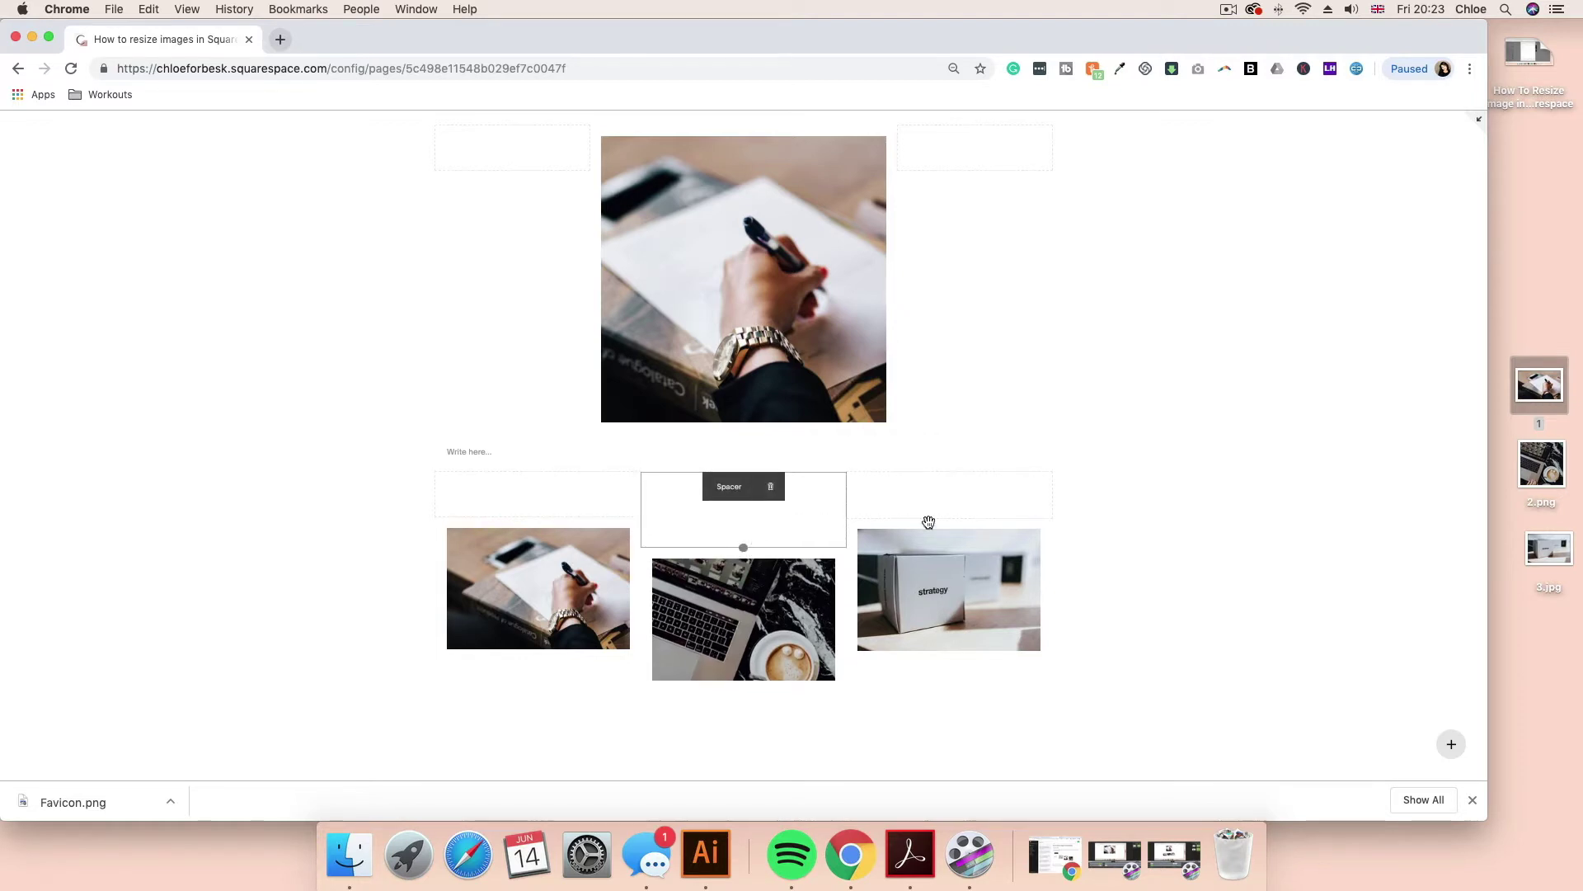
{"action": "left_click_drag", "start_coordinate": [948, 518], "coordinate": [949, 572]}
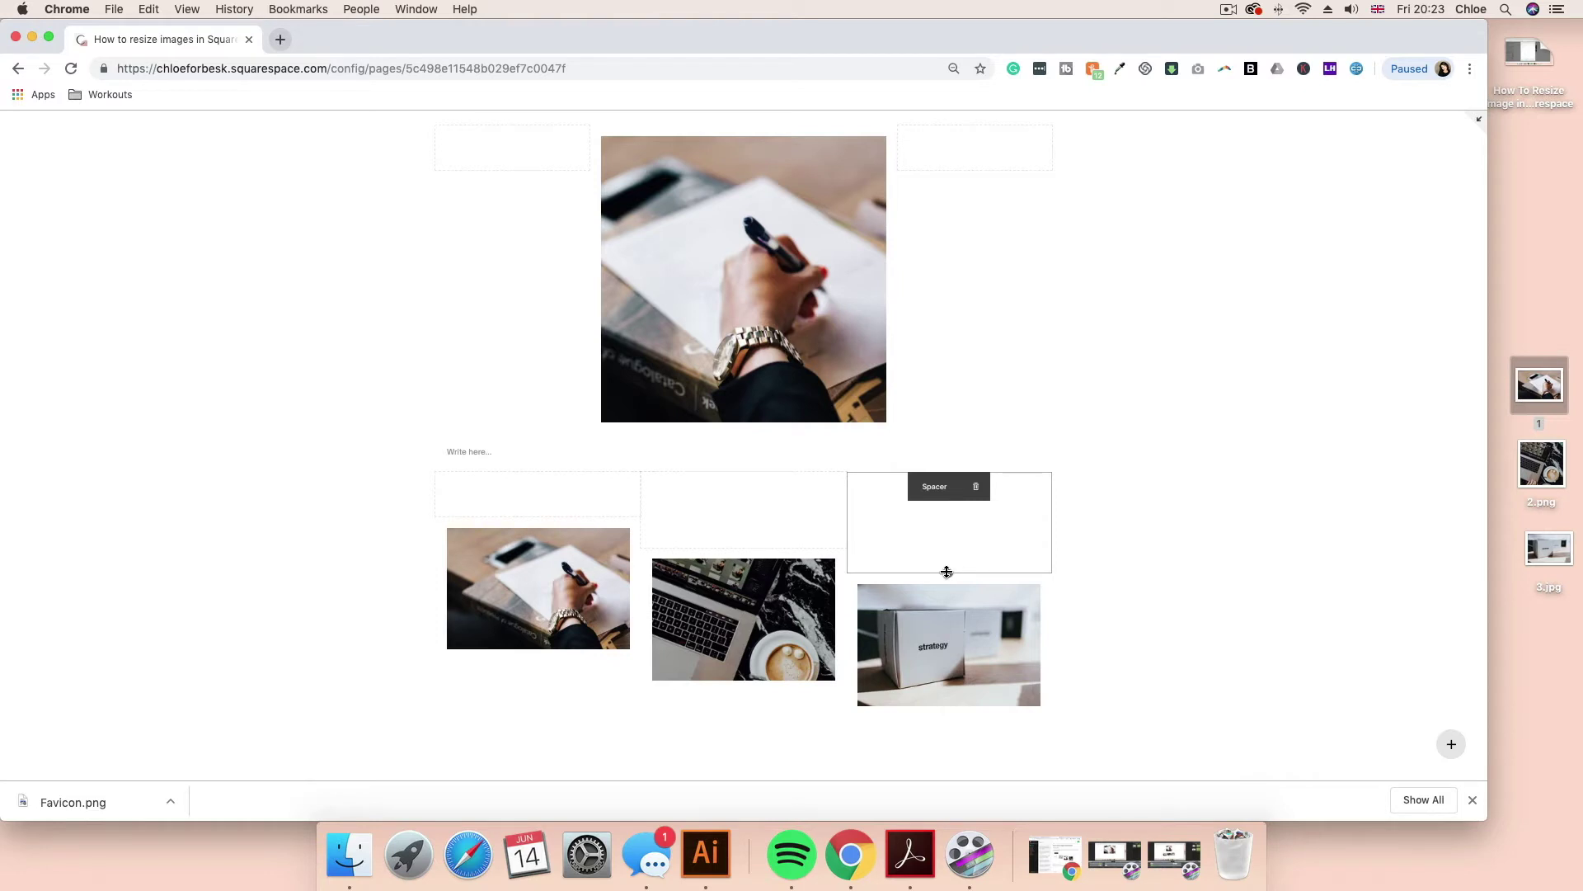
Delete the notebook-and-pen image block beneath the lower left spacer and confirm its removal
{"action": "mouse_move", "coordinate": [569, 544]}
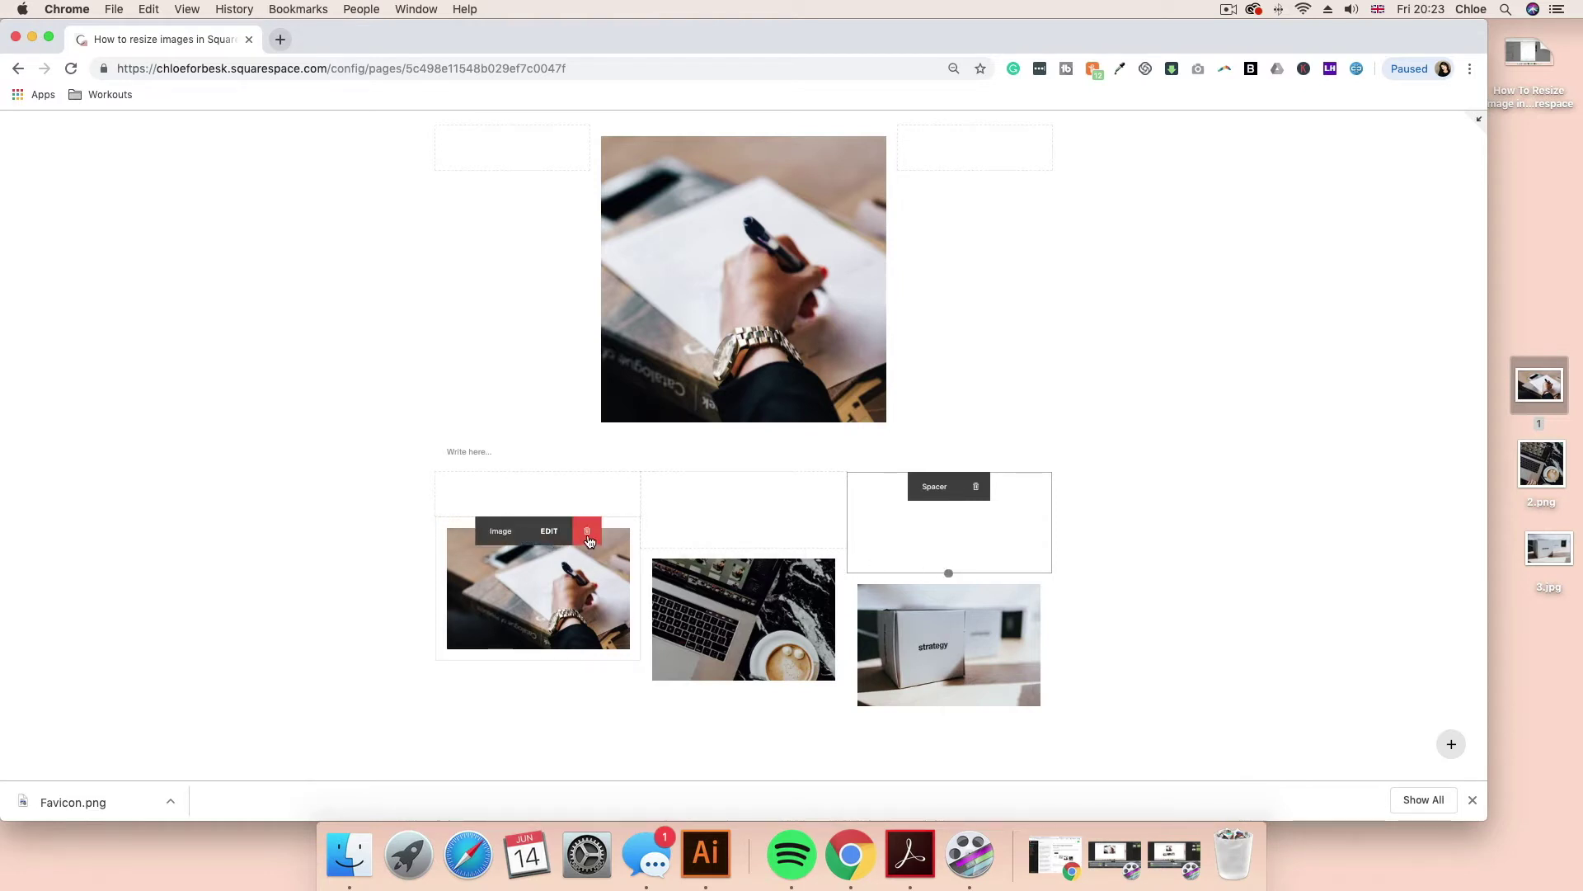
{"action": "left_click", "coordinate": [588, 540]}
{"action": "left_click", "coordinate": [630, 575]}
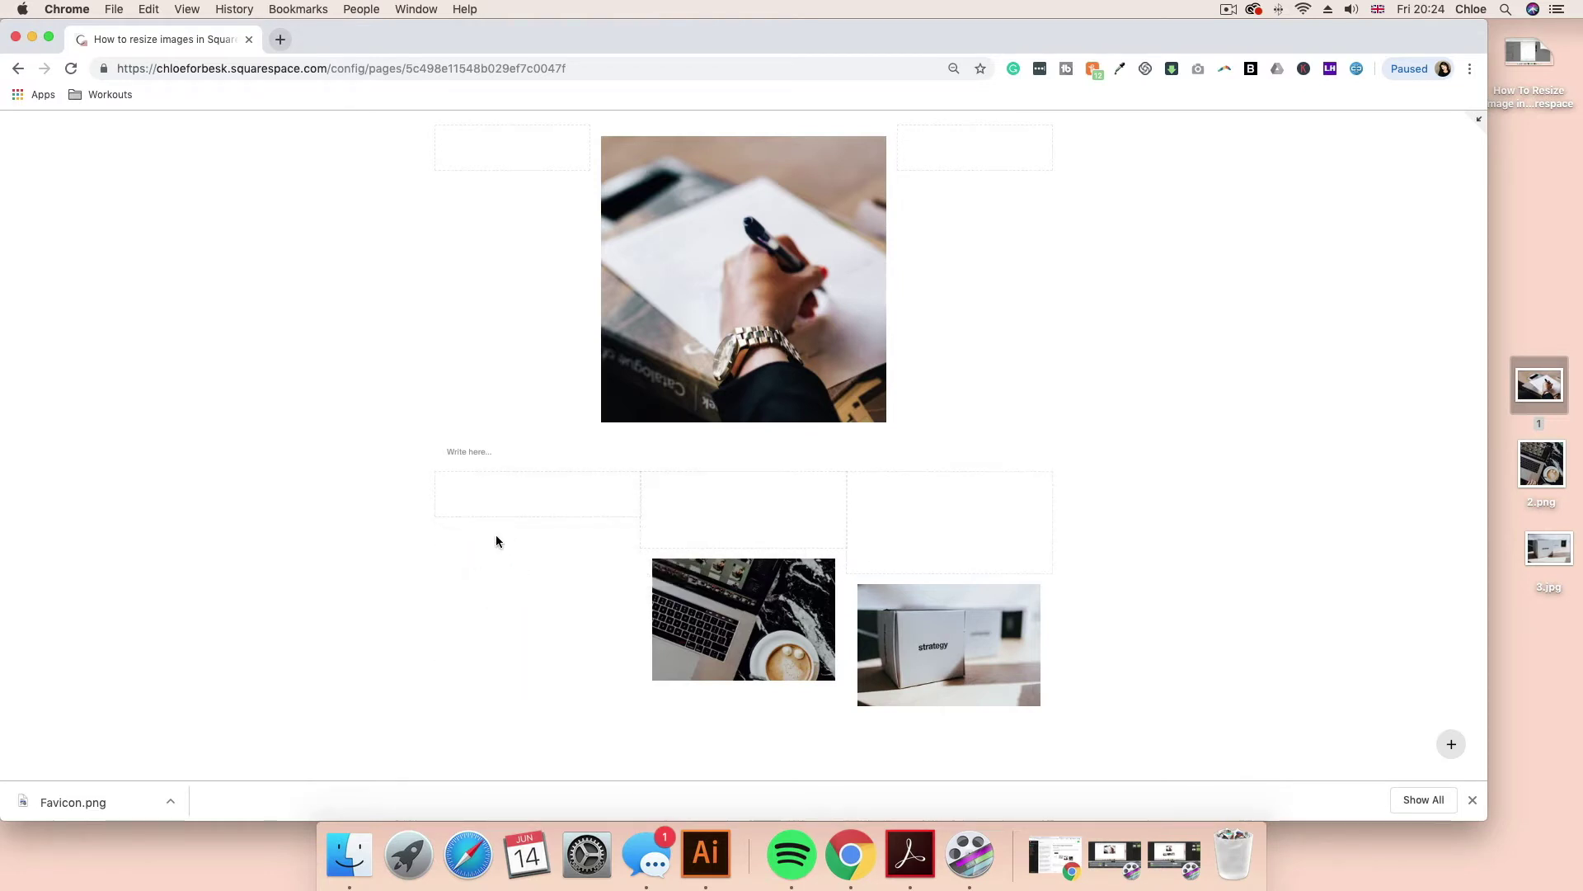
Add a text block reading "Services" in Heading 2 style under the left spacer, with a Lorem ipsum paragraph text block below it
{"action": "left_click", "coordinate": [436, 515]}
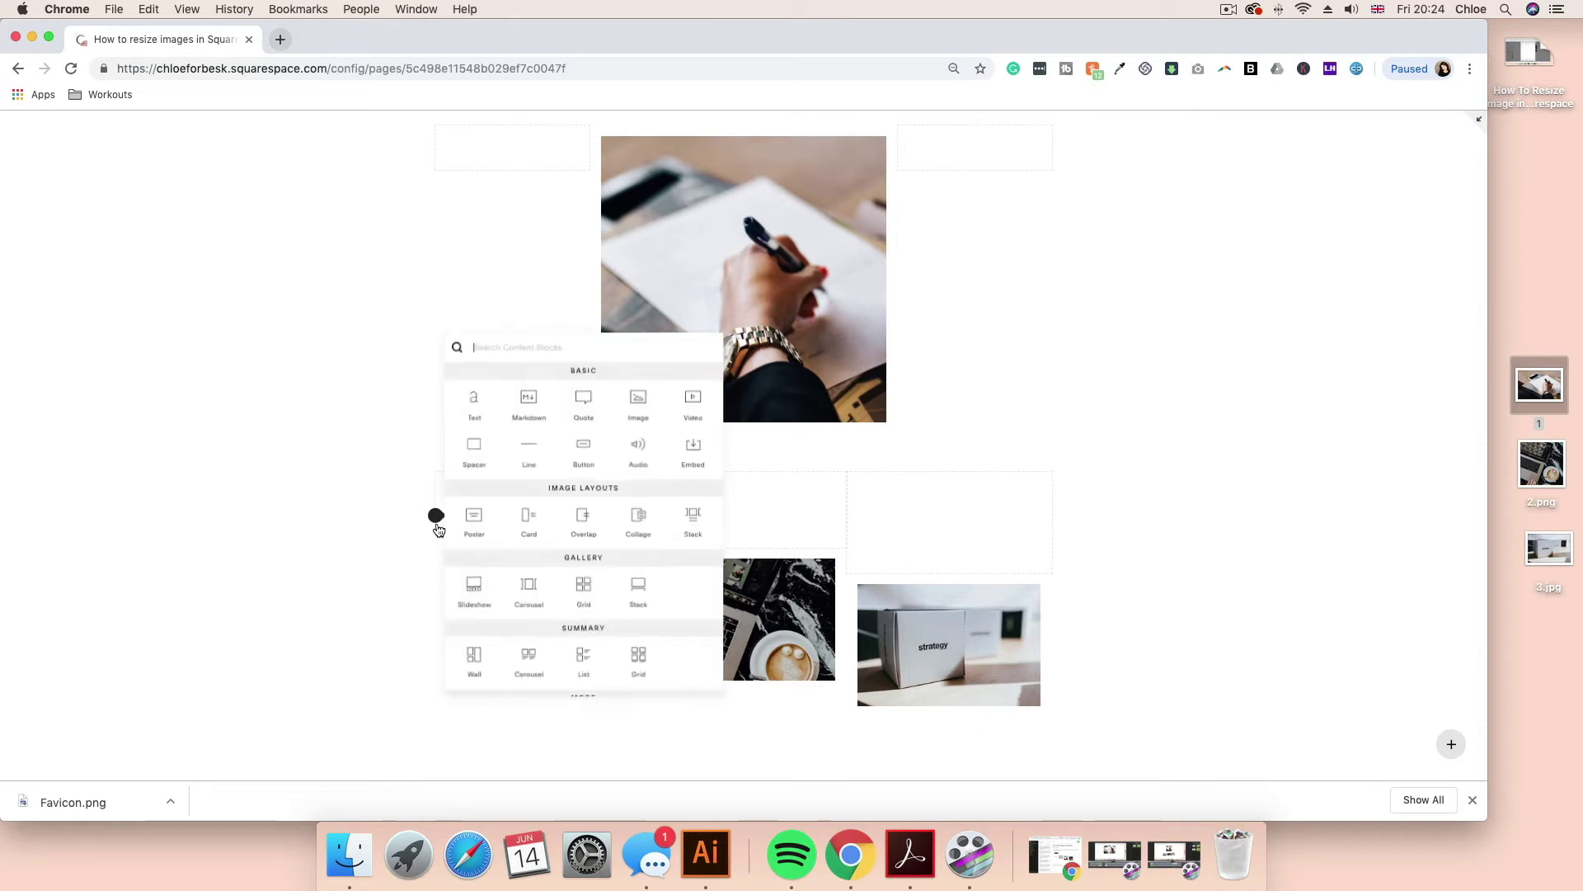
{"action": "left_click", "coordinate": [475, 412]}
{"action": "type", "text": "Services"}
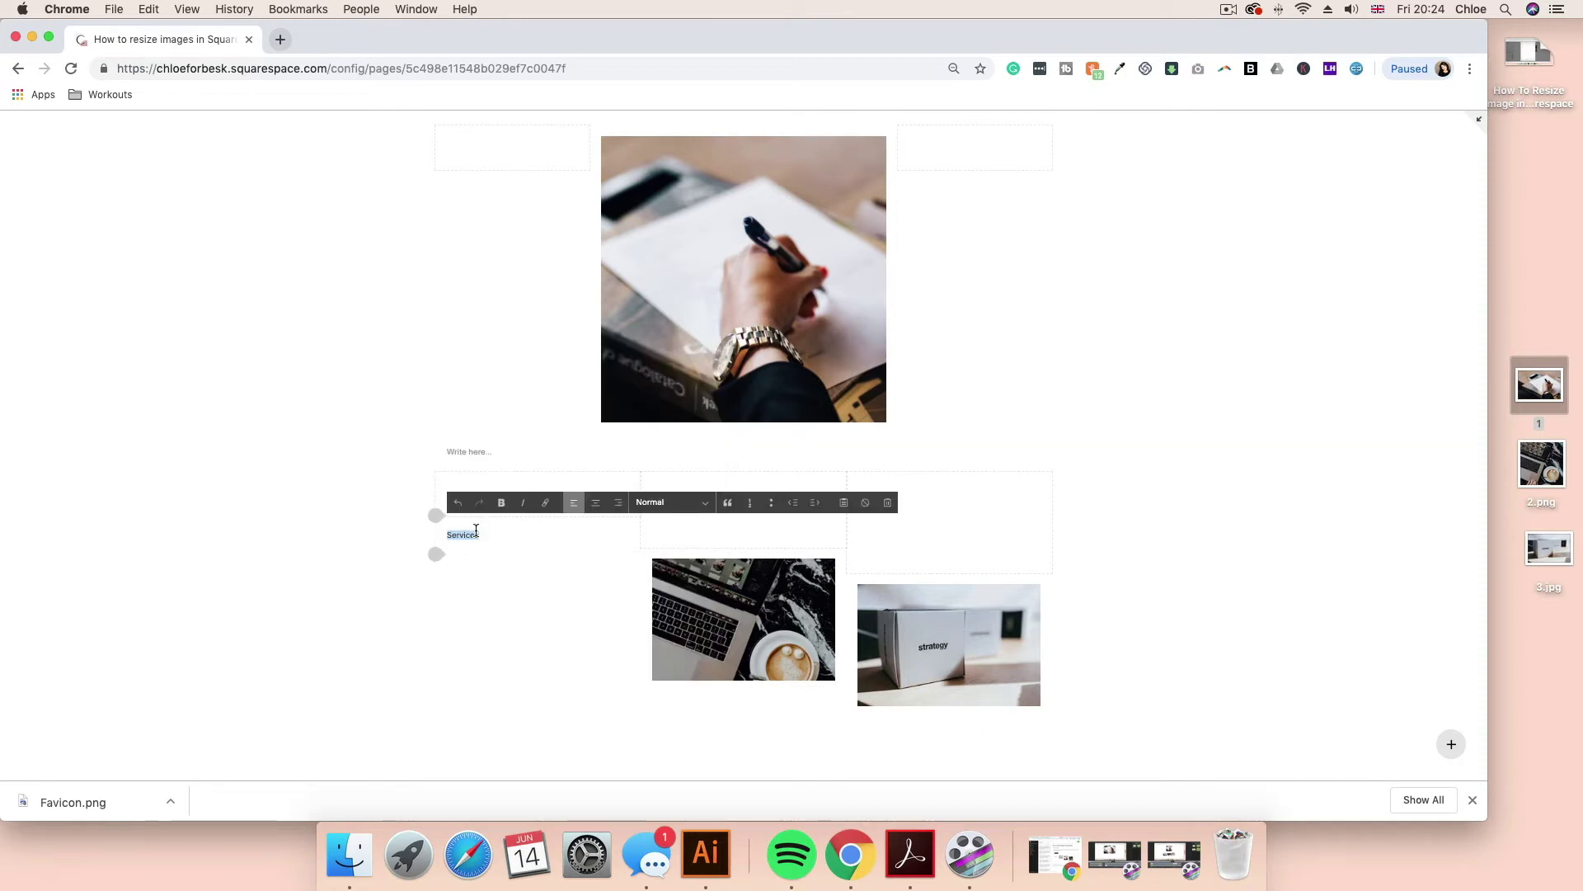
{"action": "left_click", "coordinate": [692, 502]}
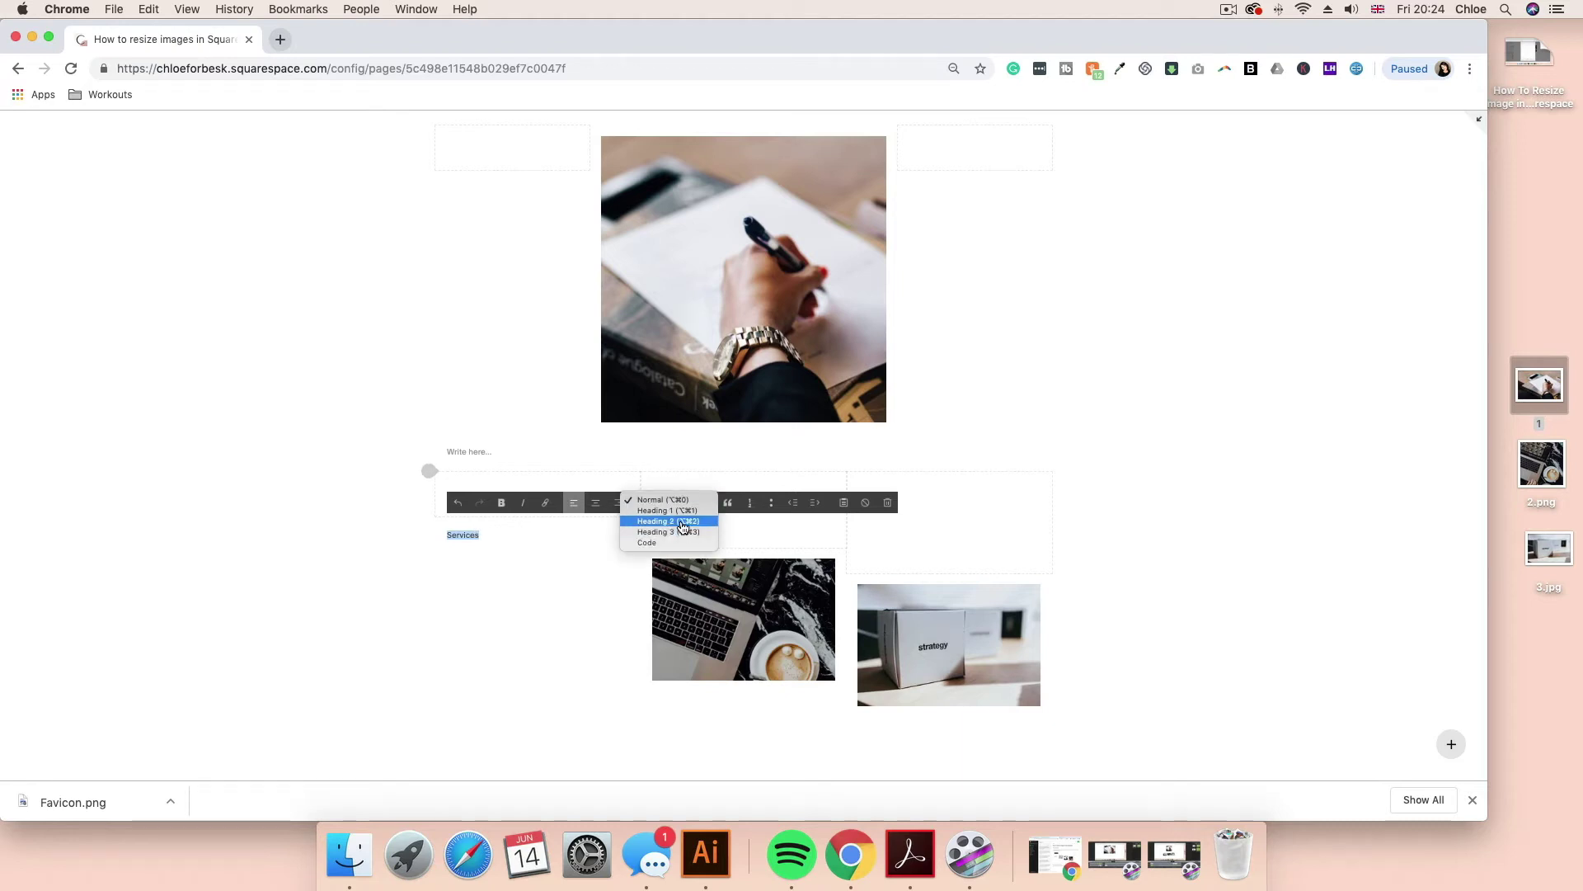
{"action": "left_click", "coordinate": [683, 528]}
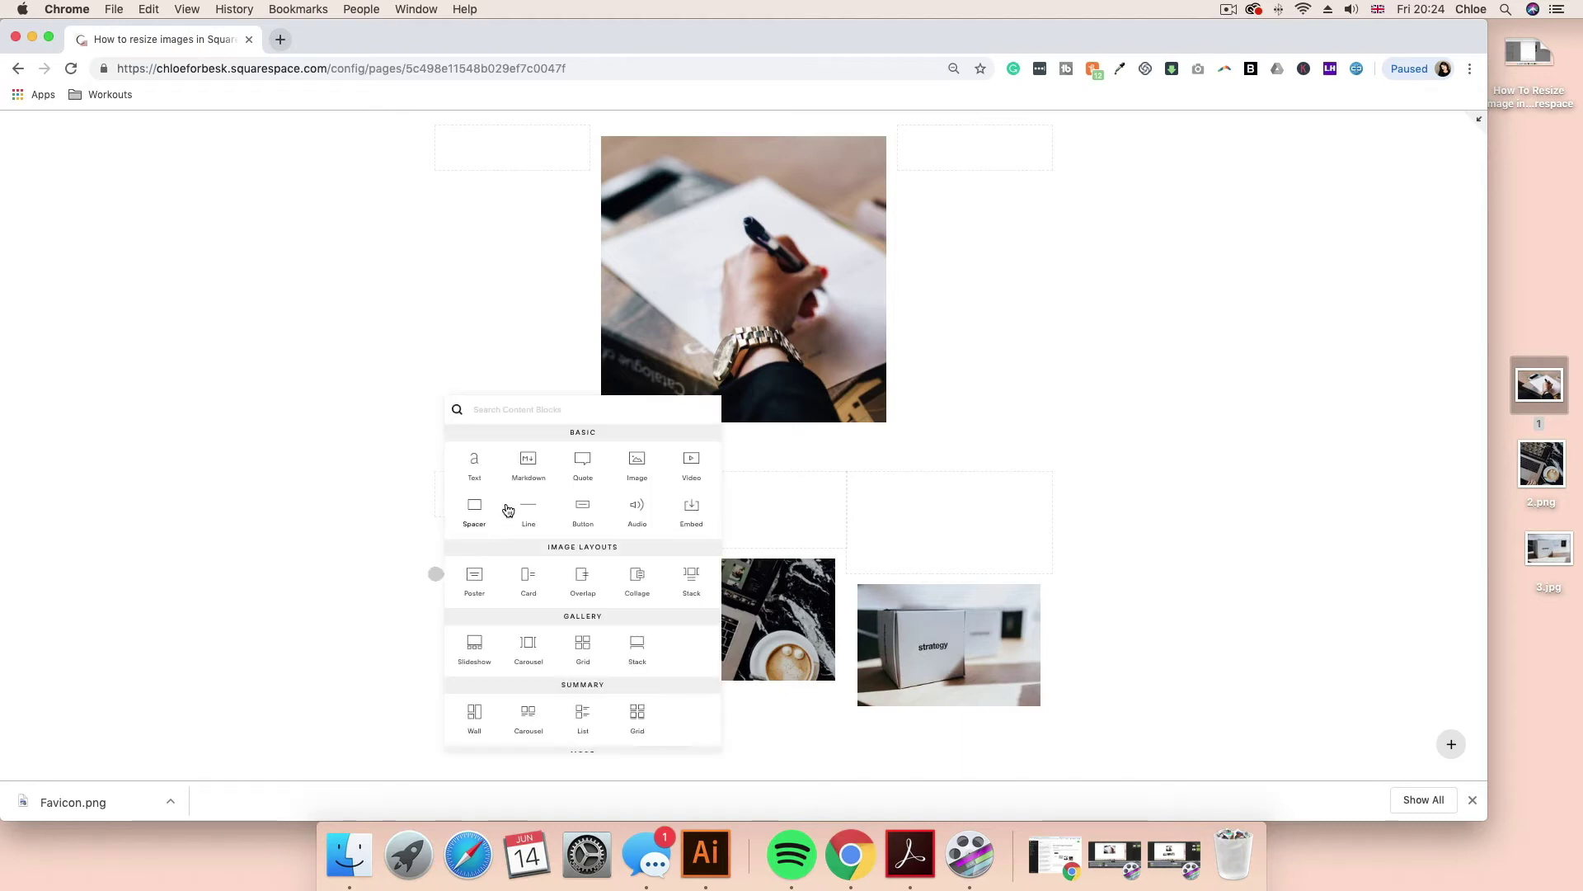
{"action": "left_click", "coordinate": [476, 466]}
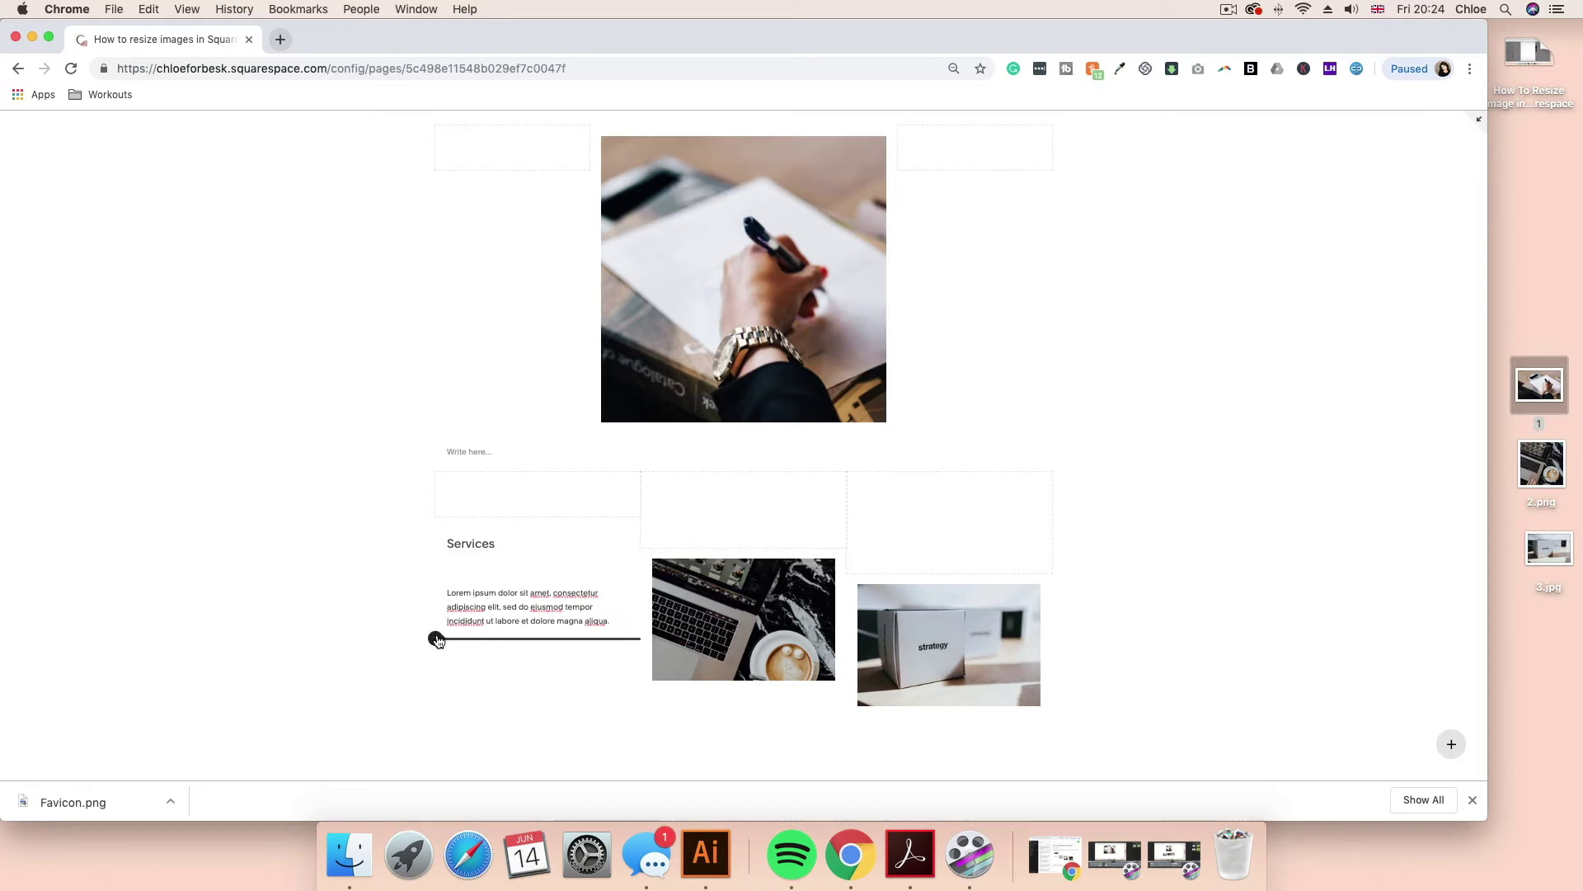
Add a button block labelled "Learn more" below the Lorem ipsum paragraph, align it Left and apply the settings
{"action": "left_click", "coordinate": [434, 637]}
{"action": "left_click", "coordinate": [591, 526]}
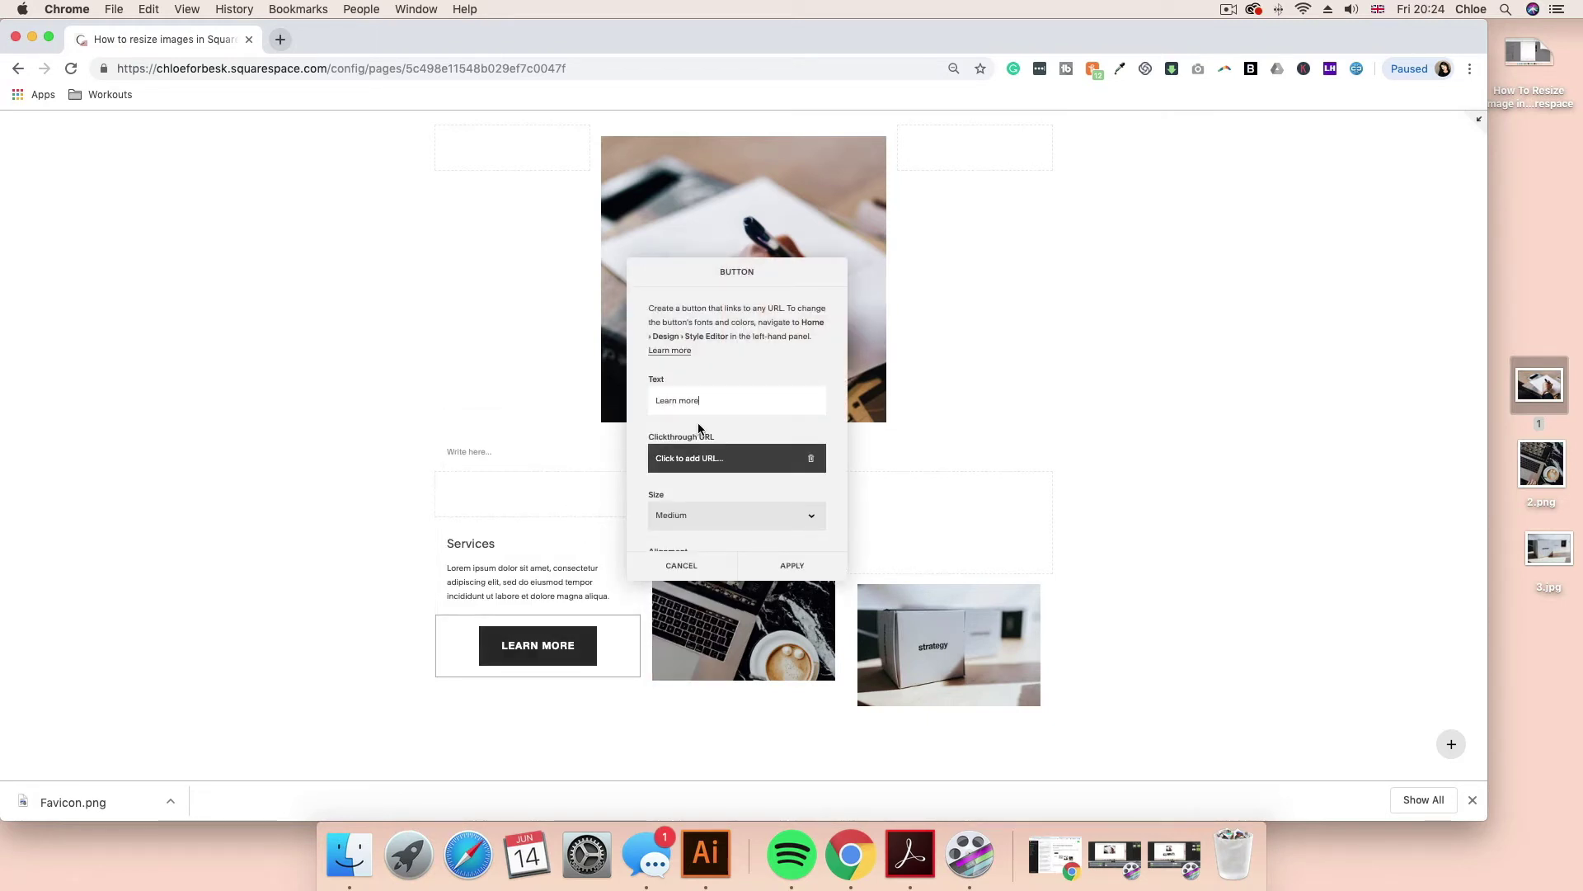
{"action": "scroll", "coordinate": [724, 532], "scroll_direction": "down", "scroll_amount": 2}
{"action": "left_click", "coordinate": [717, 526]}
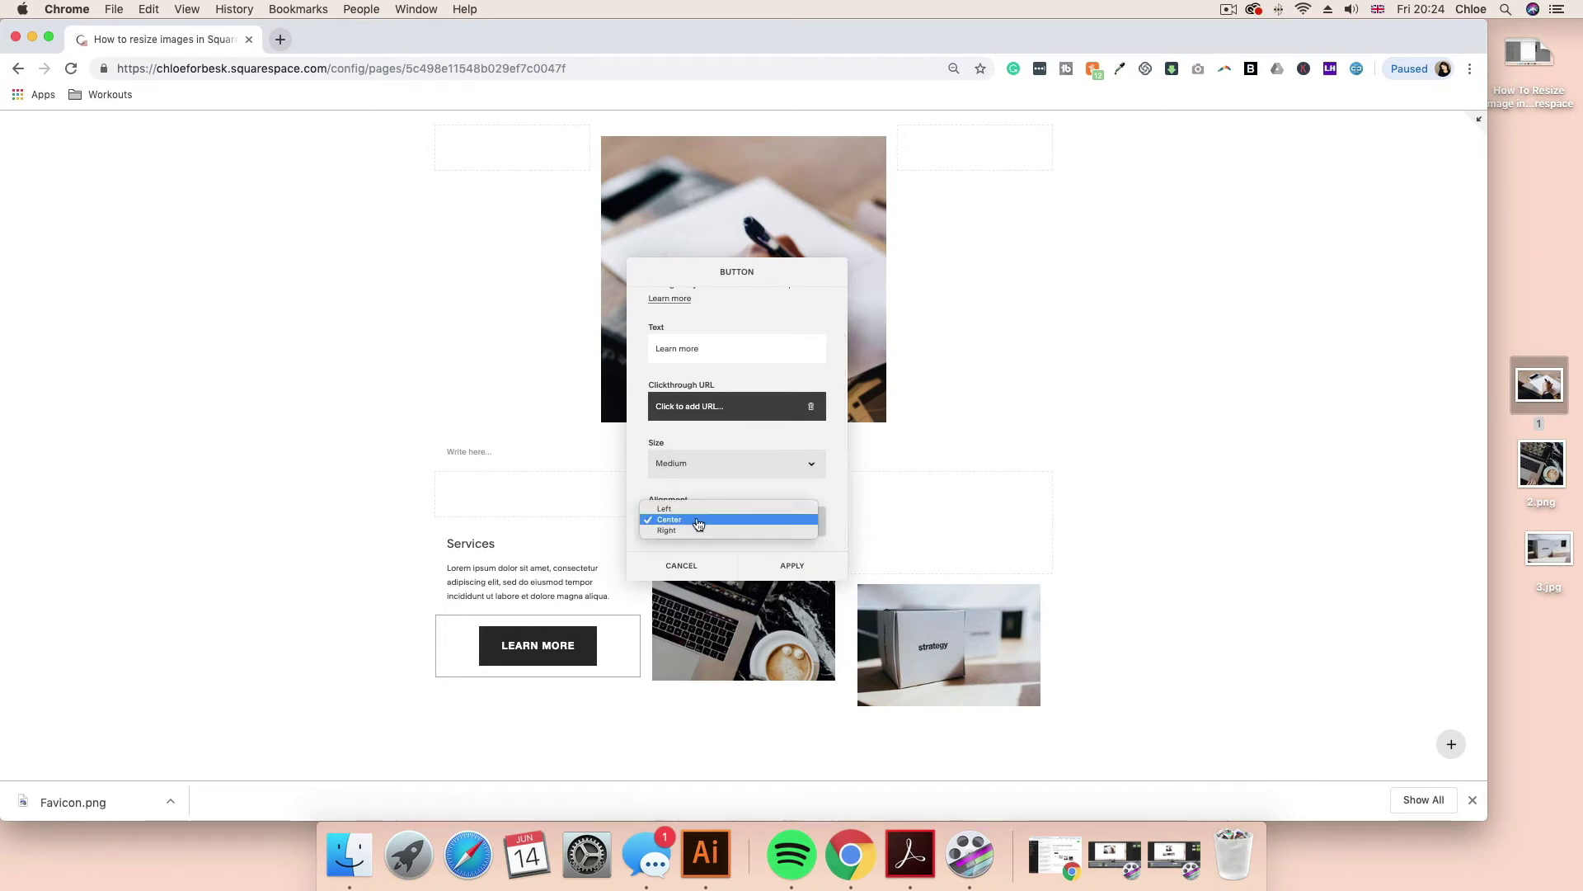
{"action": "left_click", "coordinate": [694, 510]}
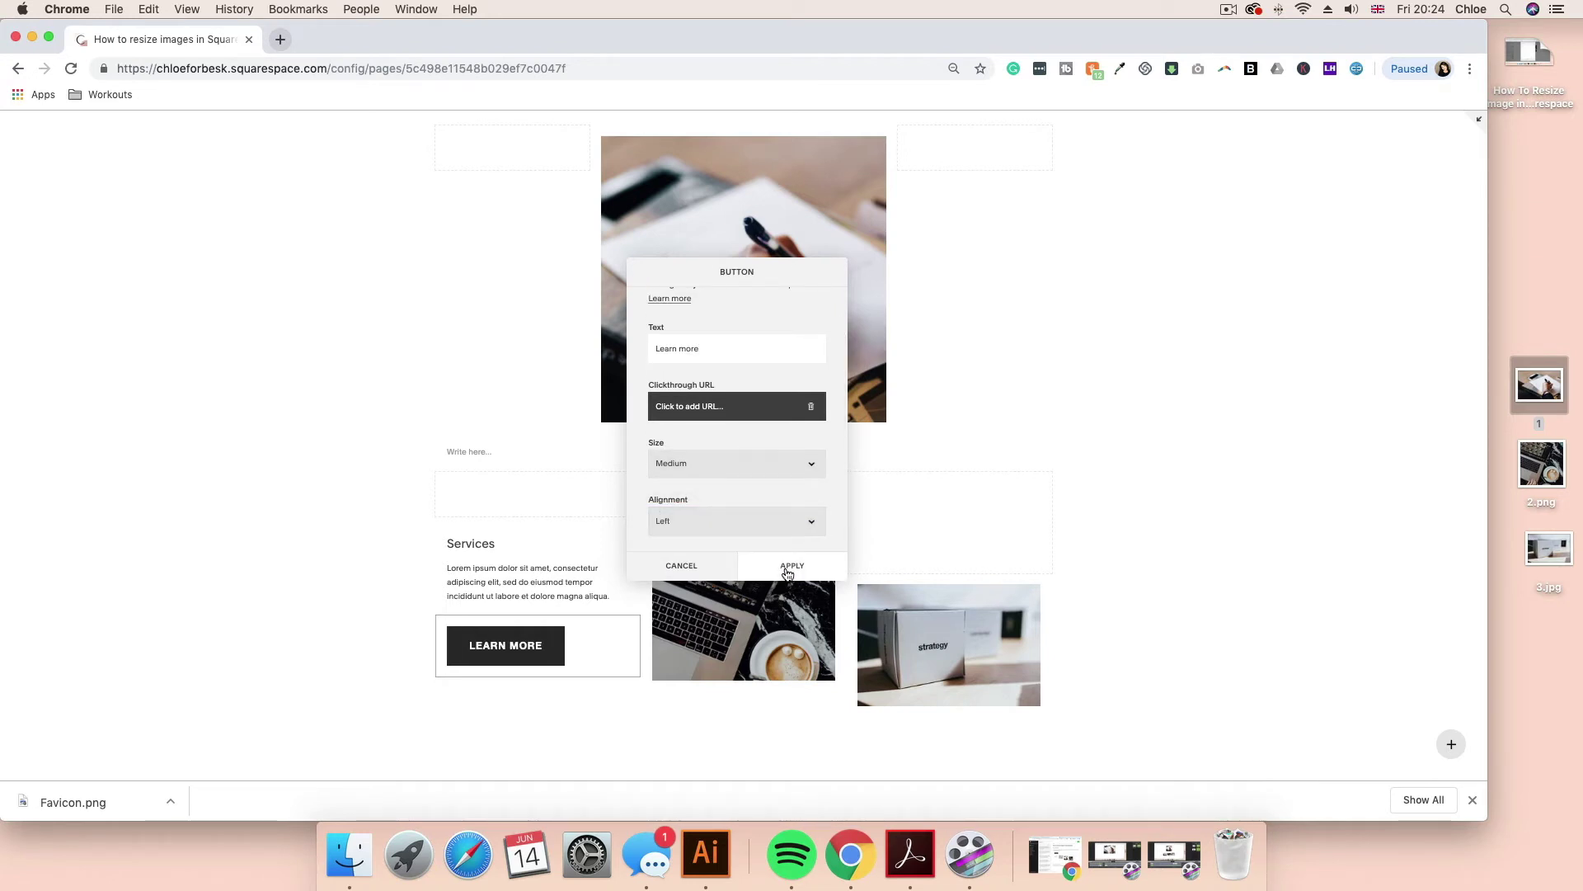
{"action": "left_click", "coordinate": [788, 570]}
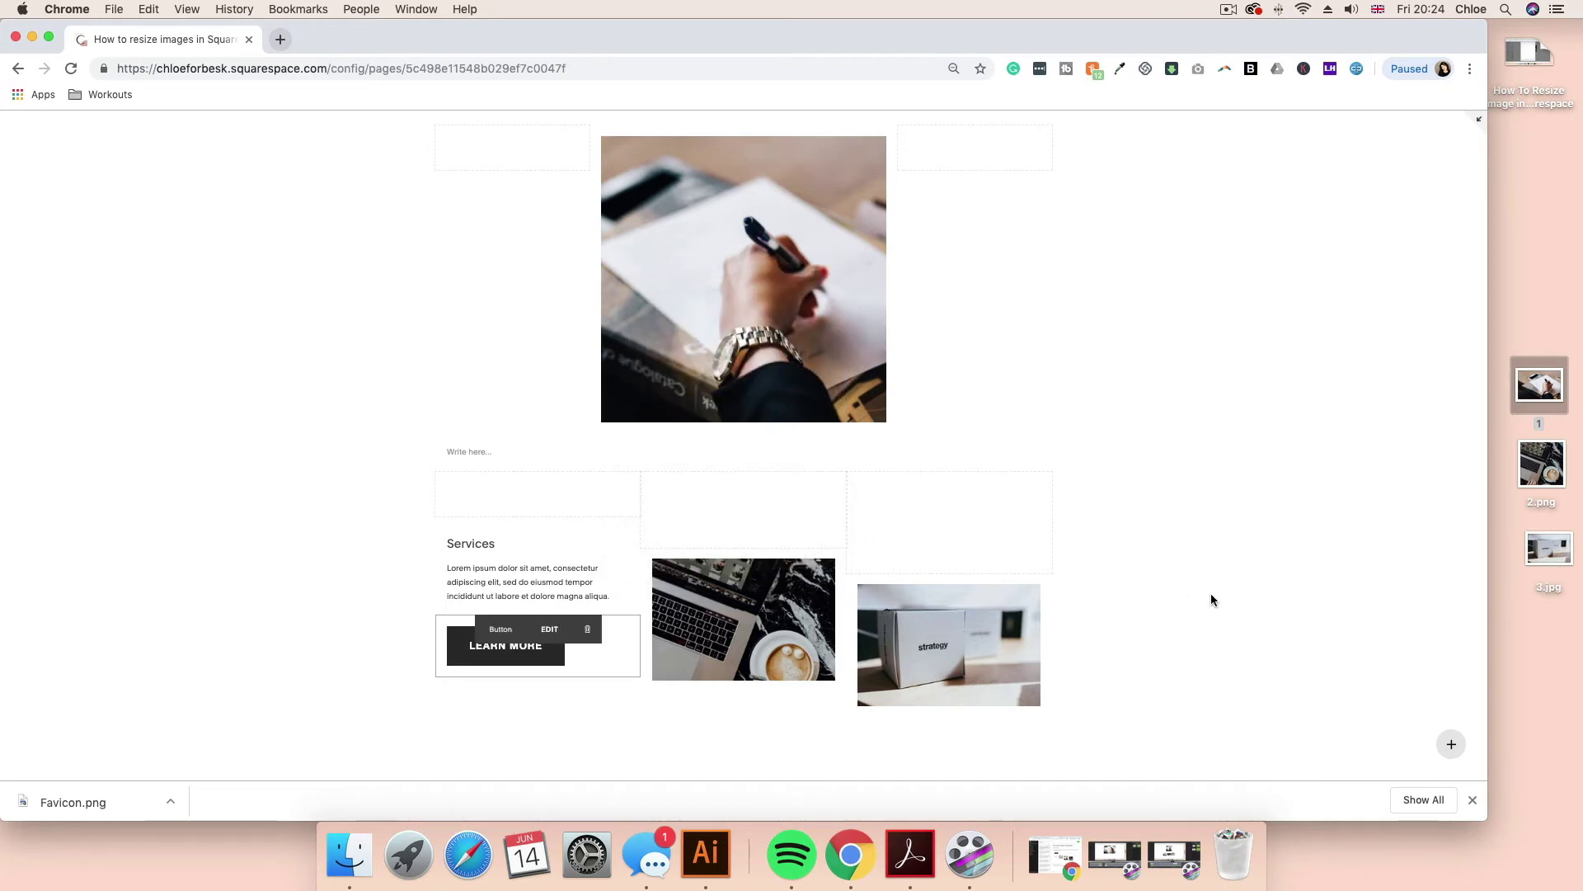